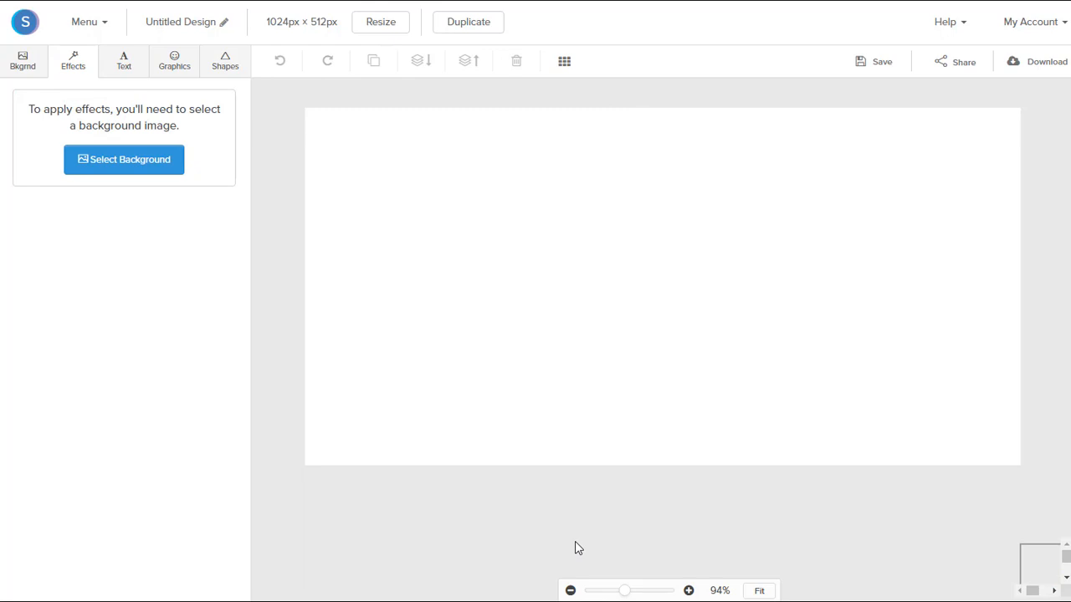
Step: Search the background images for "laptop type" and apply the photo of hands typing on a laptop over blueprints
click(16, 68)
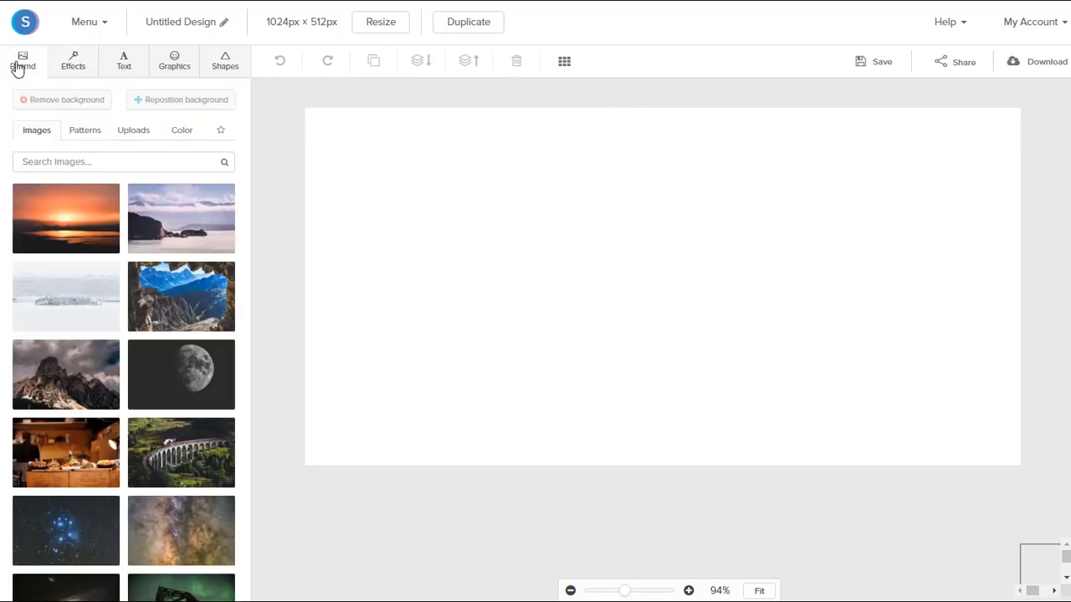
click(75, 158)
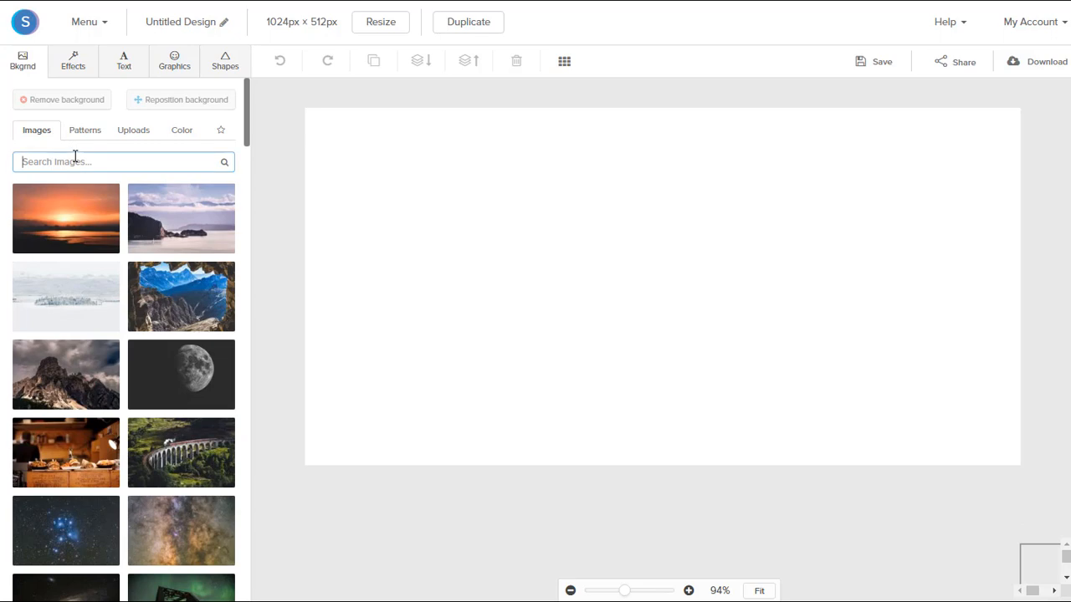
text(laptop)
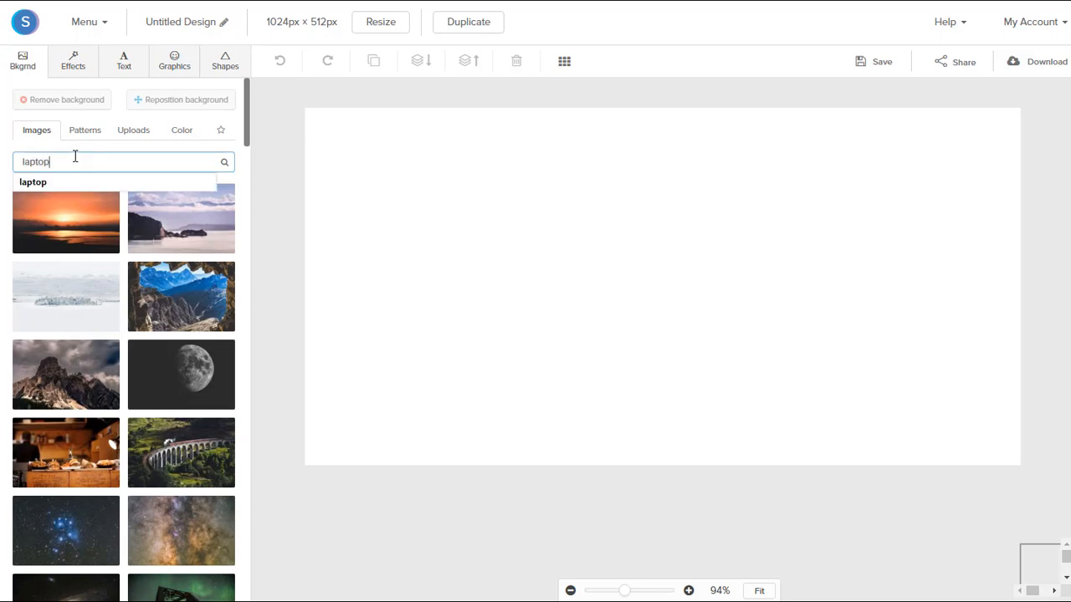
text( type)
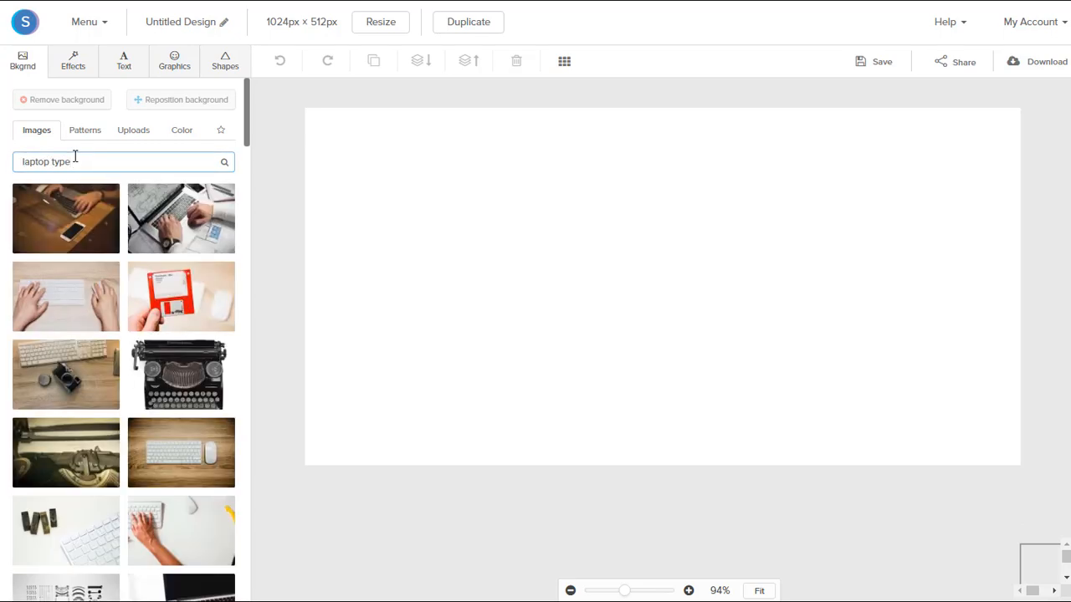
click(163, 218)
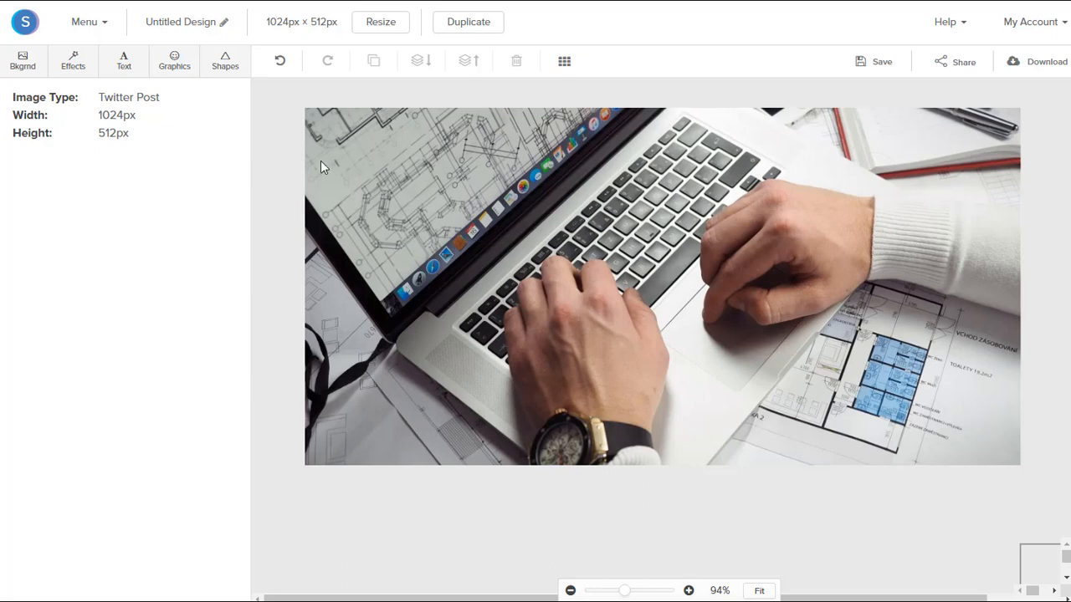
Step: Add a solid rectangle near the middle of the canvas and fill it with blue #1a73d9
click(234, 67)
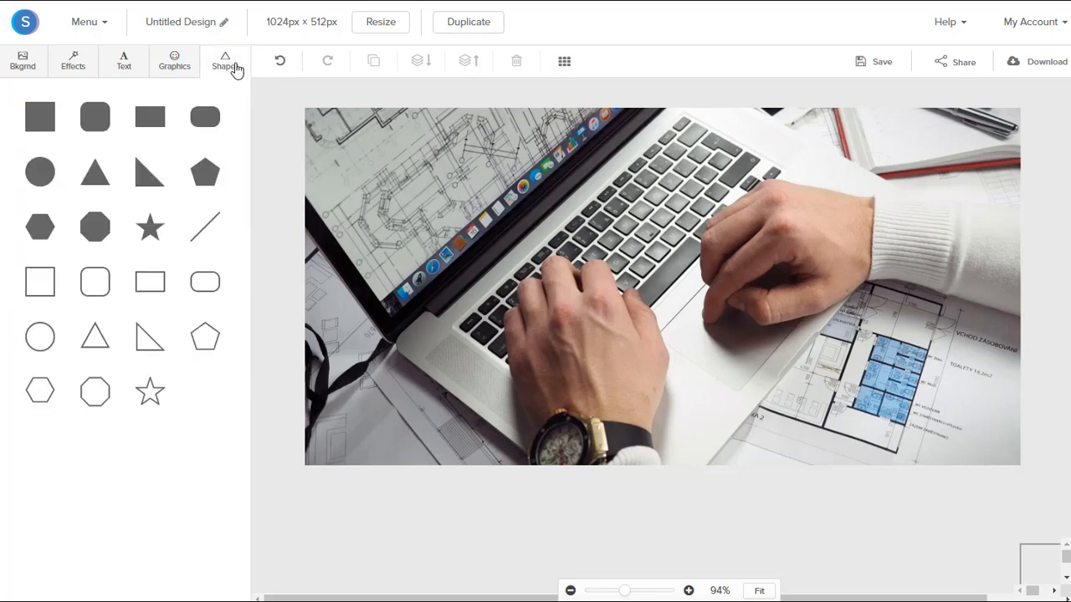
click(153, 126)
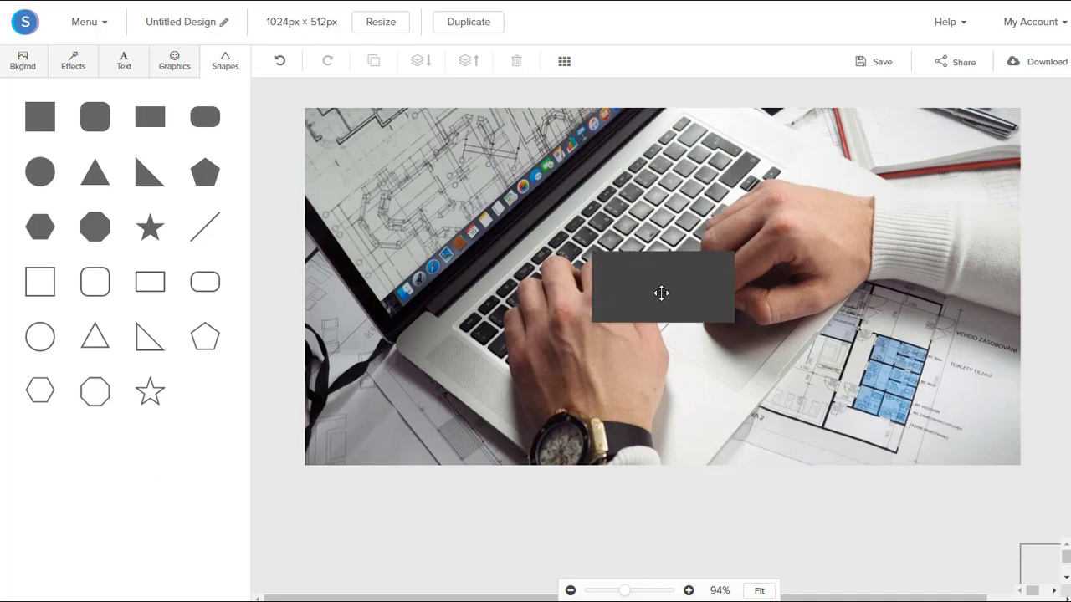
click(635, 289)
drag(635, 289, 560, 282)
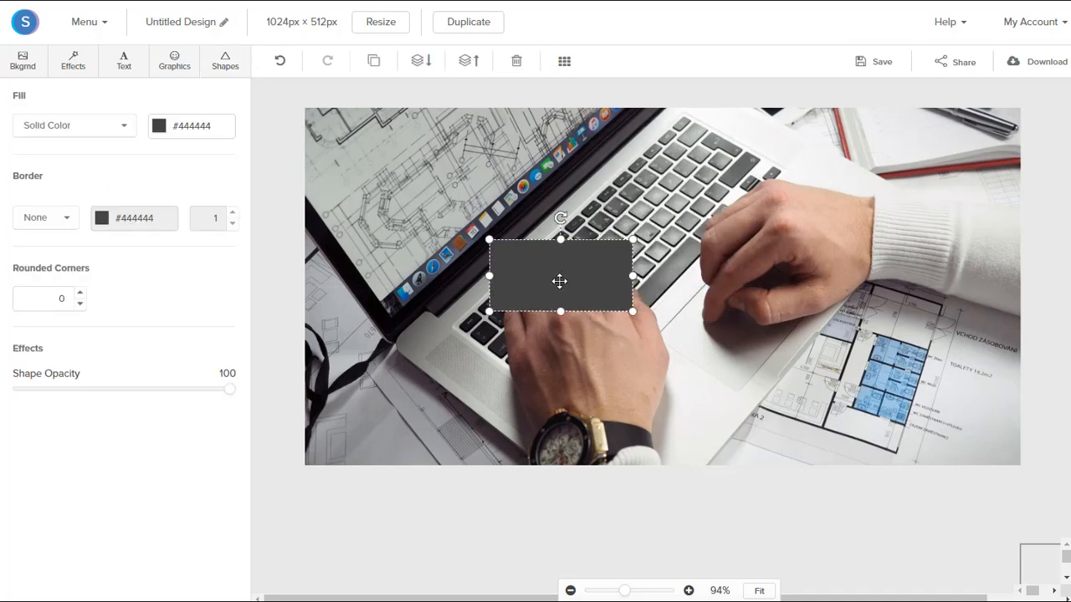
click(161, 131)
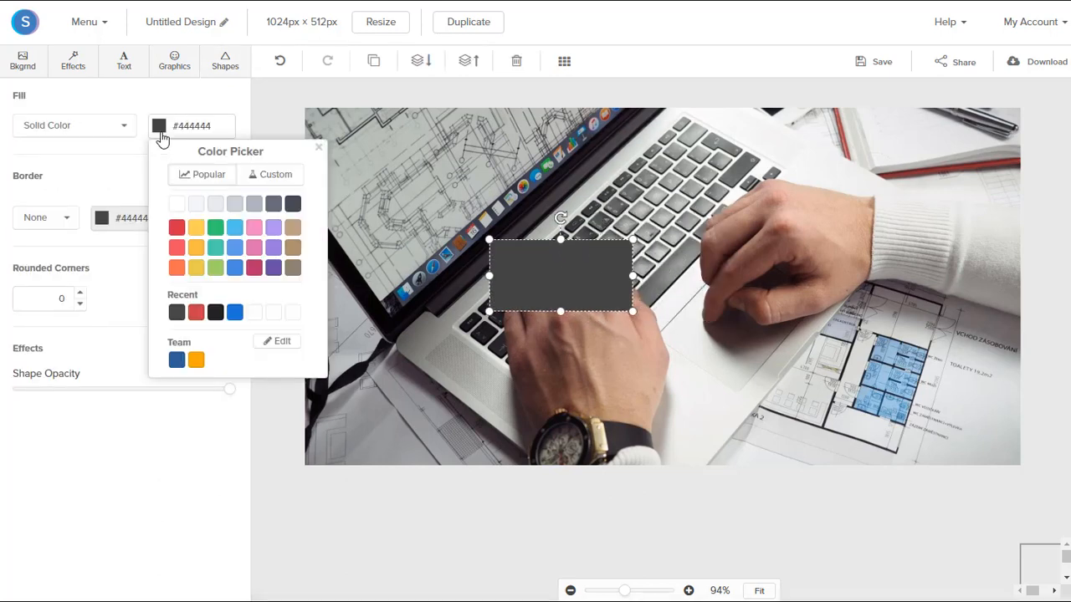
click(235, 312)
click(521, 279)
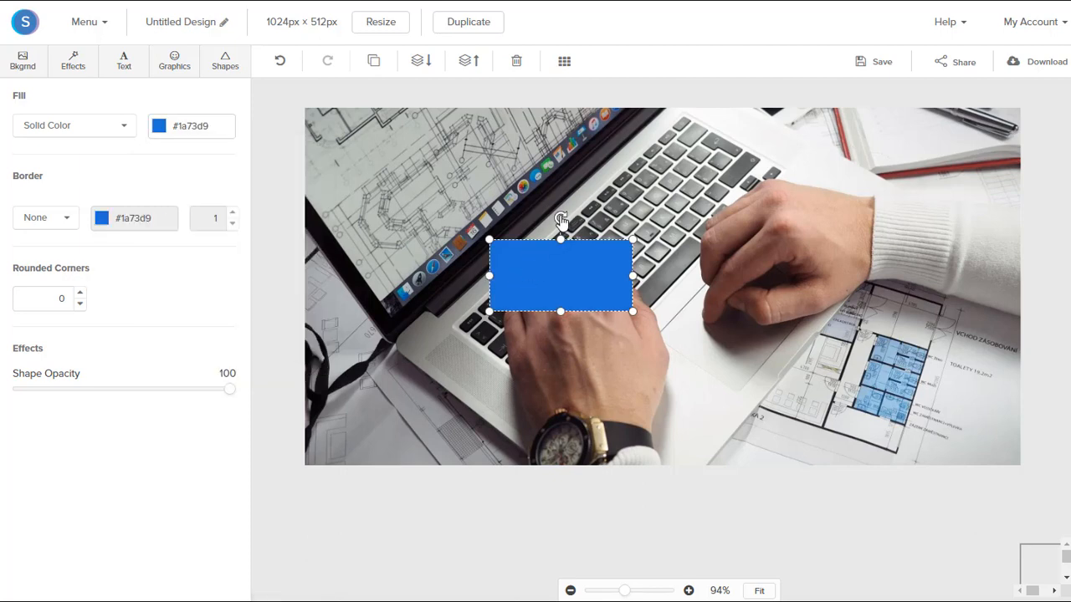
Step: Rotate the blue rectangle diagonally, enlarge it and place it so it covers the lower-right corner of the design
drag(561, 219, 520, 230)
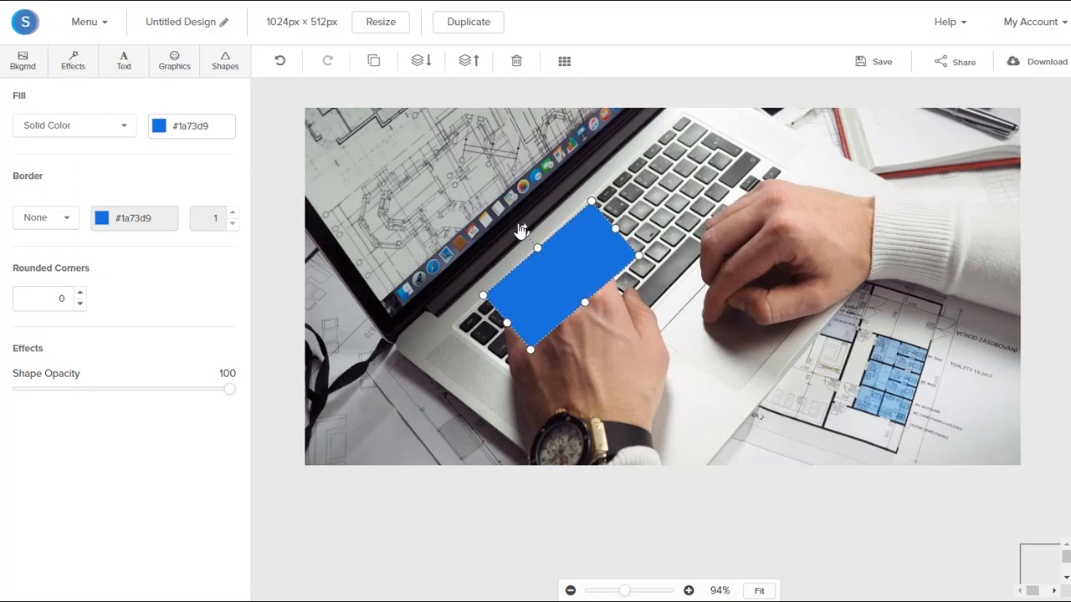
drag(592, 203, 719, 3)
drag(530, 160, 841, 435)
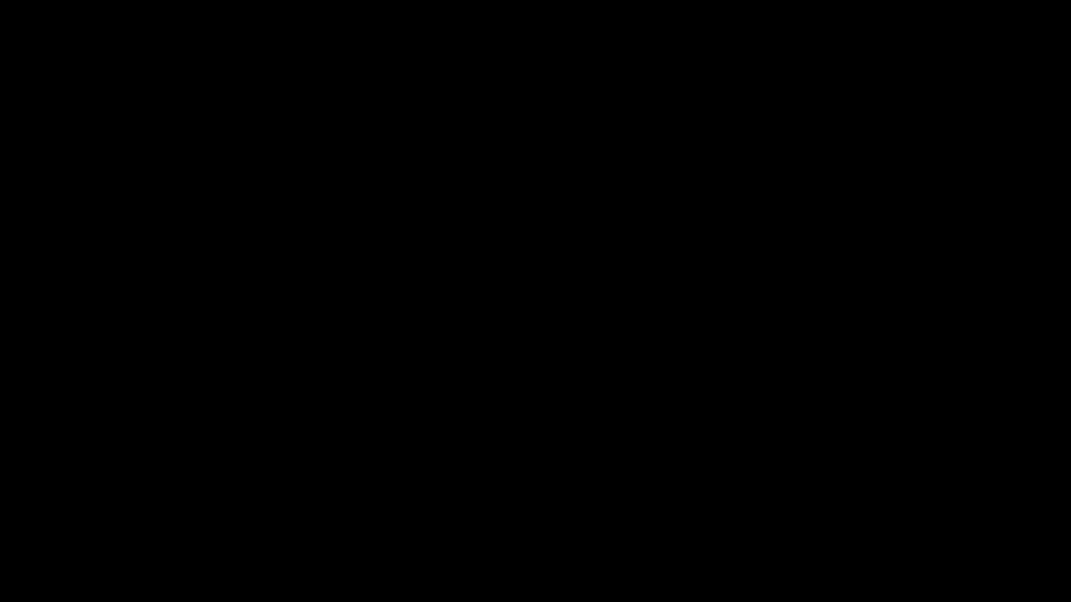
click(512, 529)
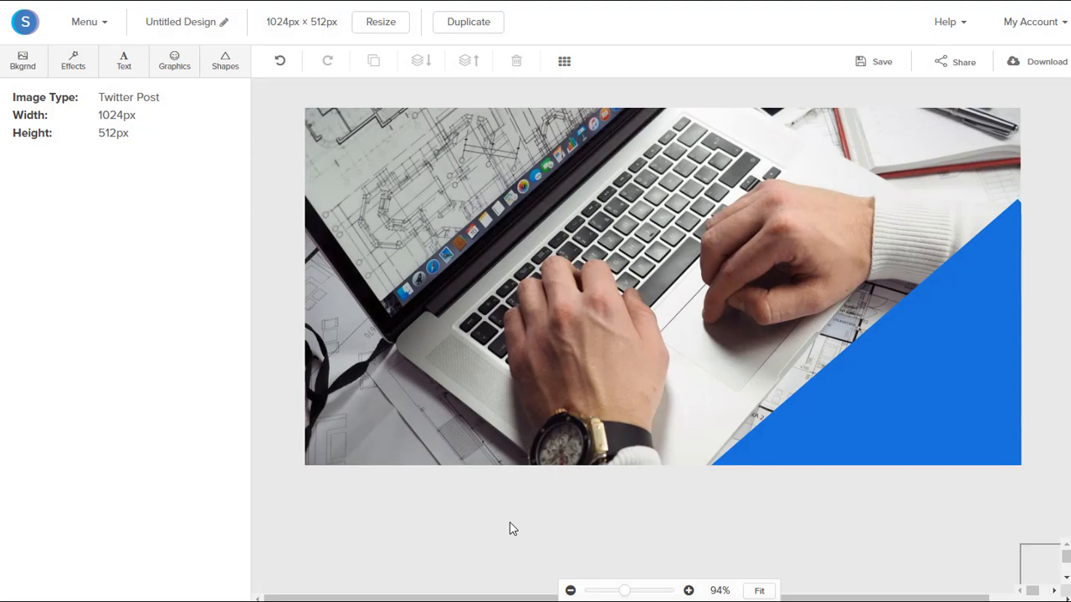
Step: Add a second solid rectangle, rotated and enlarged to cover the design's upper-left corner diagonally, with fill #222222
click(234, 75)
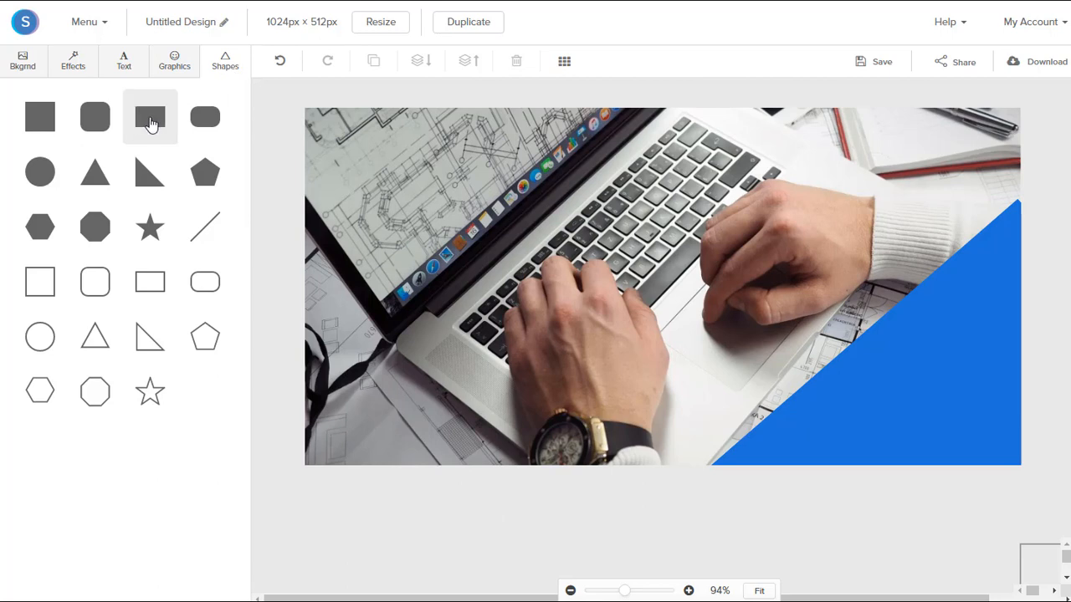
click(150, 118)
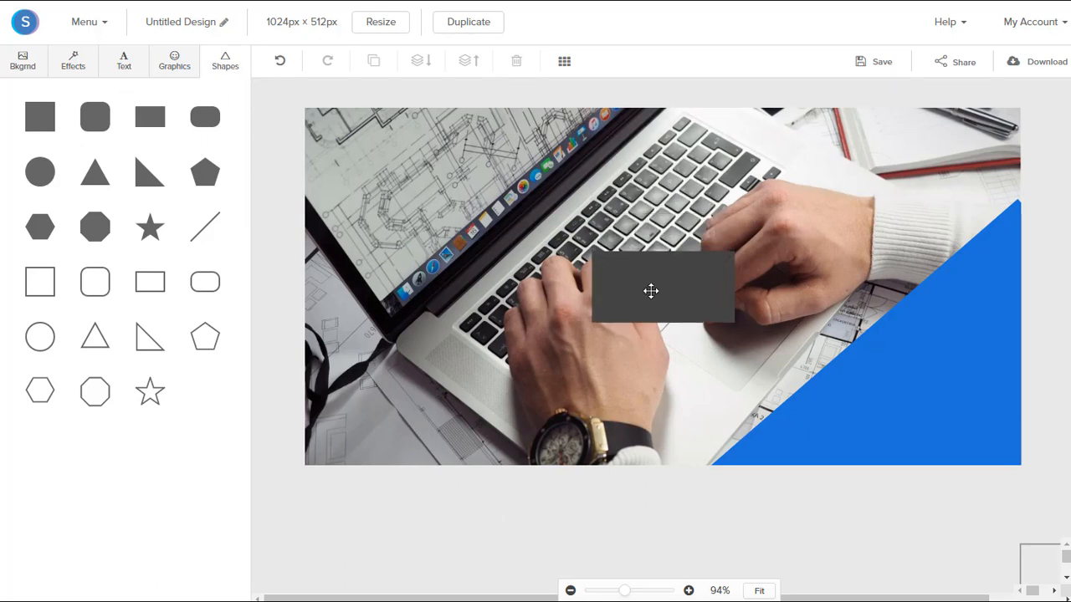
drag(650, 290, 445, 244)
drag(479, 191, 438, 210)
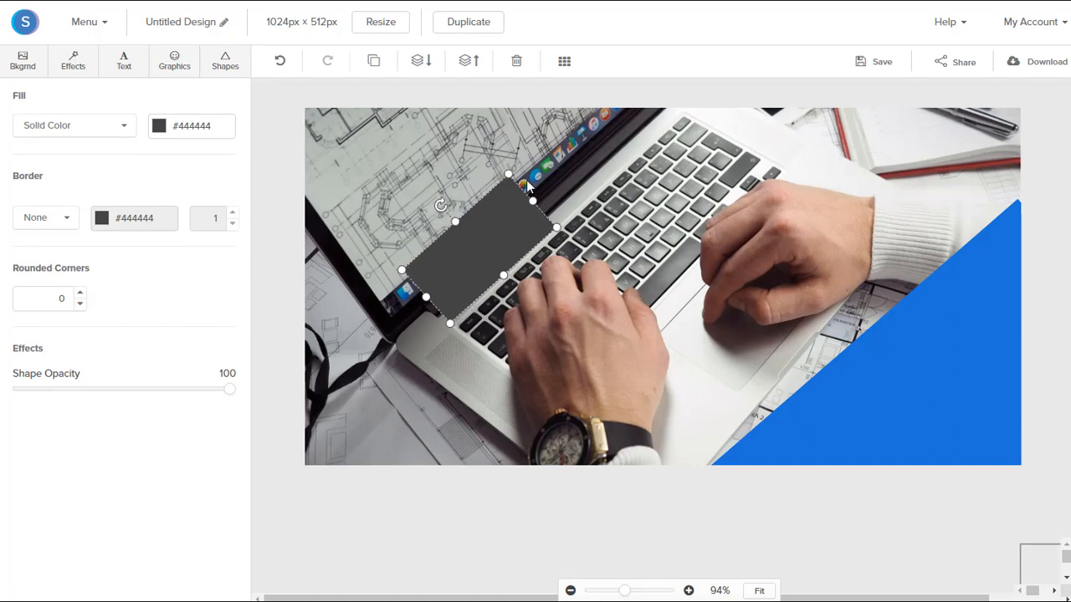
drag(506, 171, 380, 204)
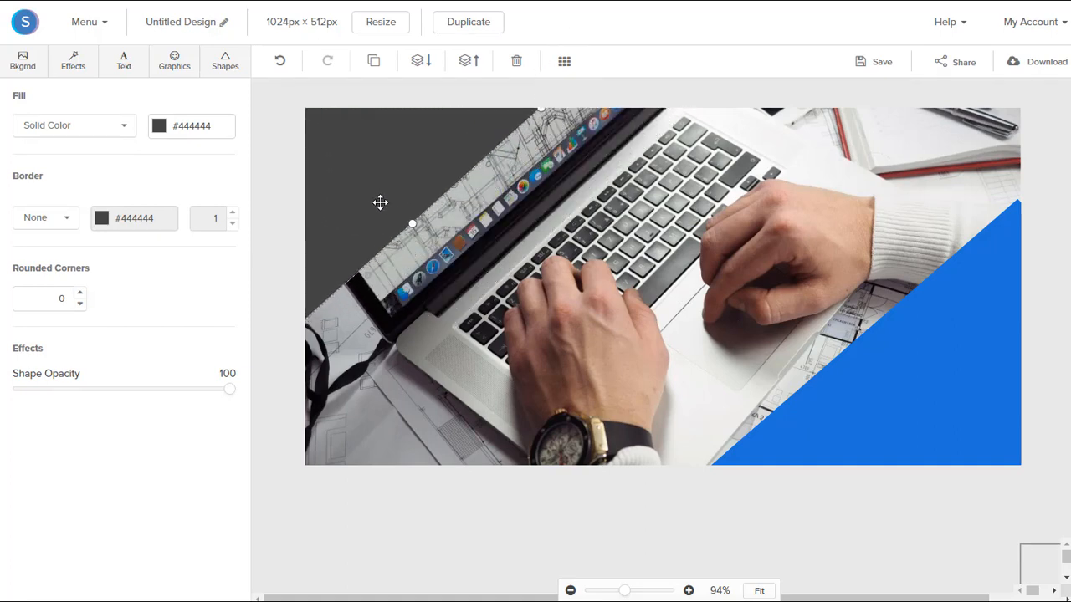
click(160, 129)
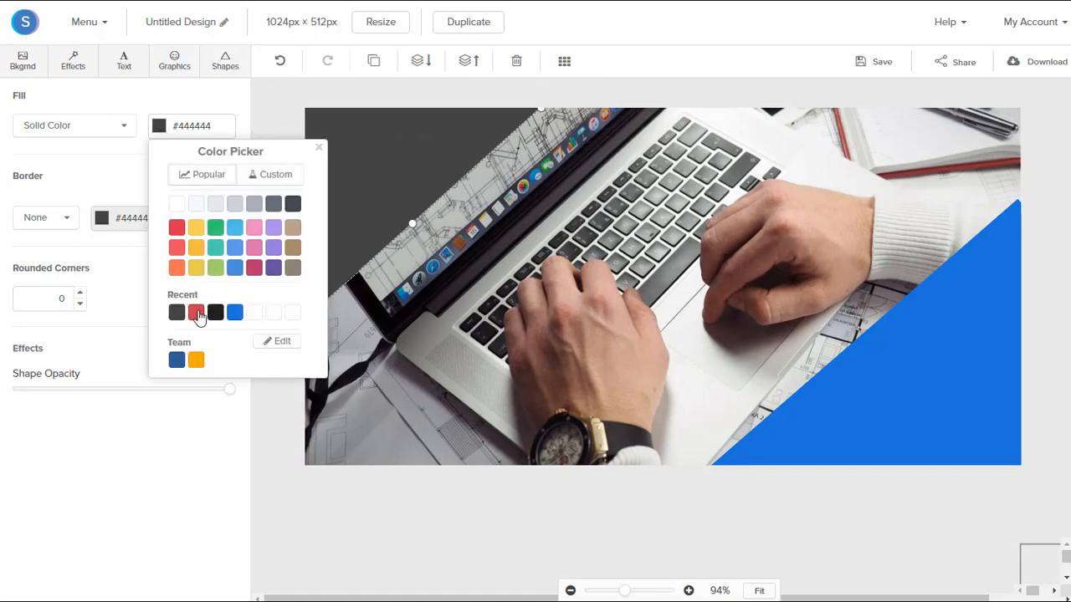
click(215, 313)
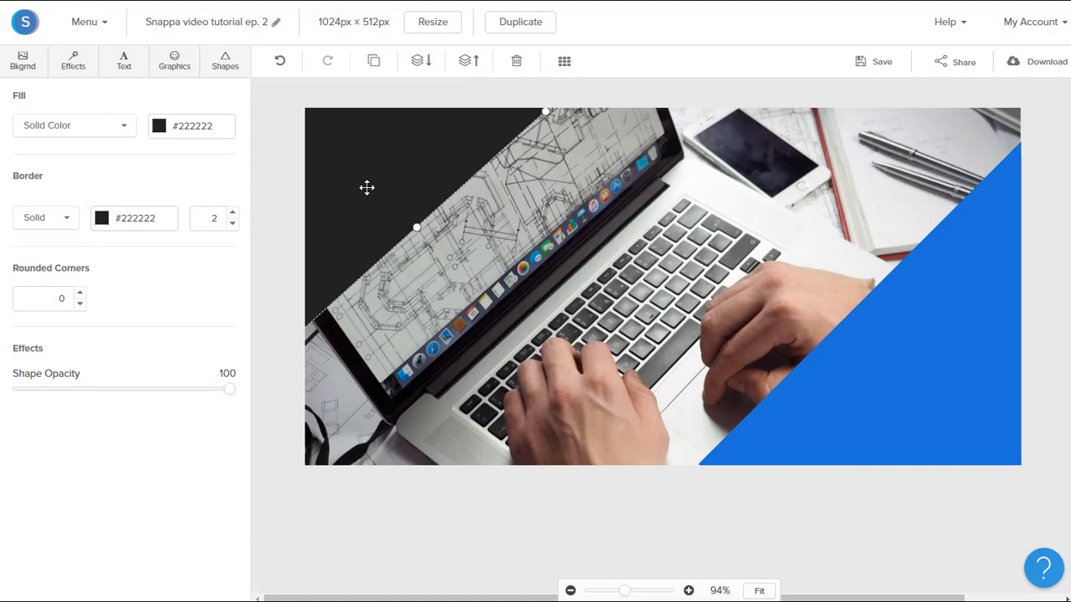
Step: Give the dark corner shape a solid white #ffffff border with a thickness of 15
click(68, 223)
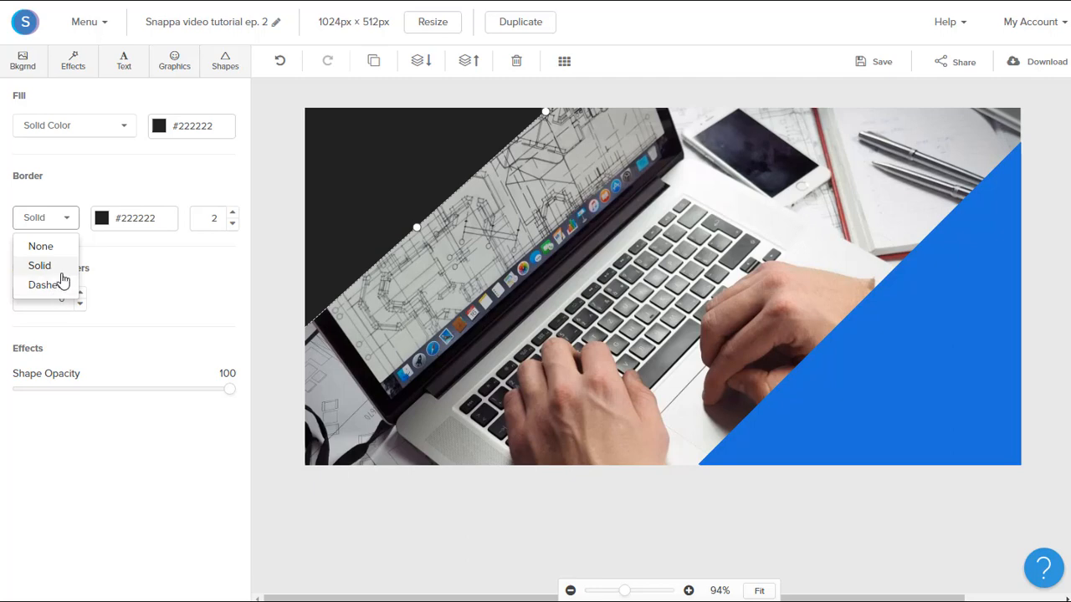
click(63, 268)
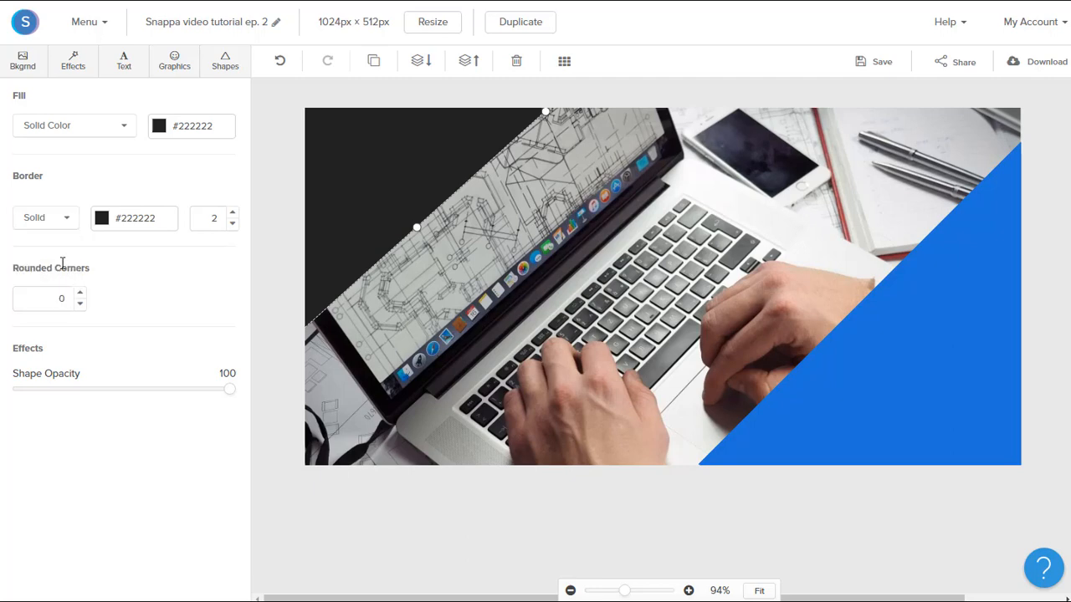
click(100, 222)
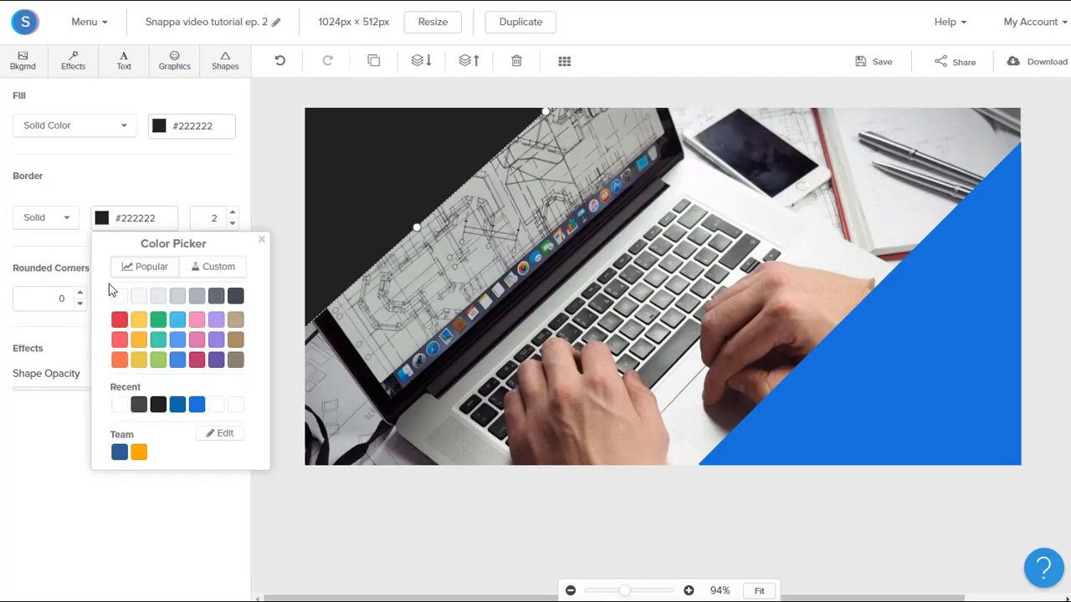
click(119, 297)
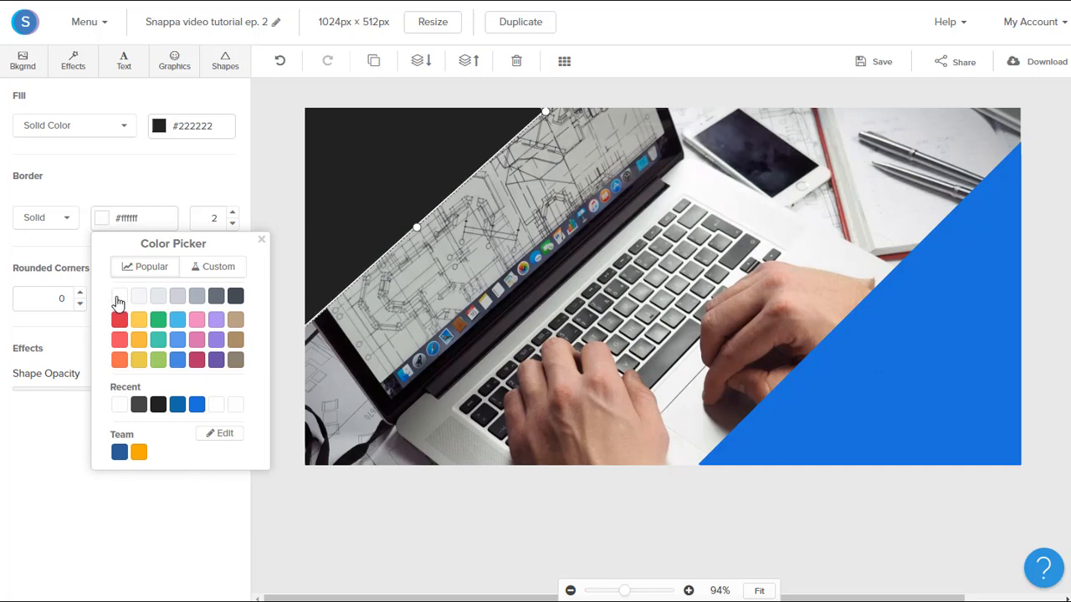
click(183, 195)
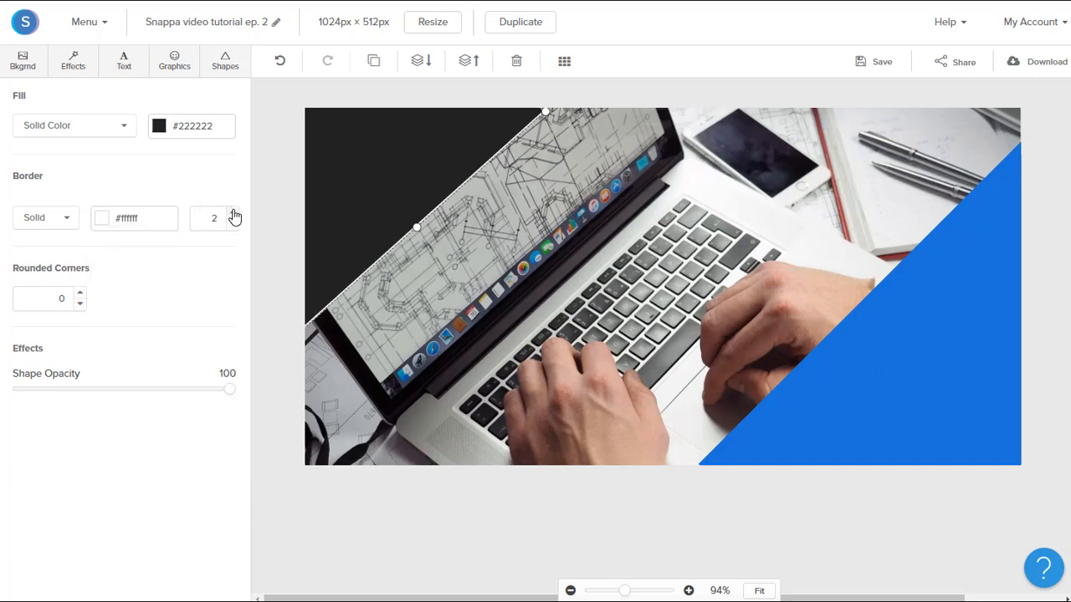
click(233, 213)
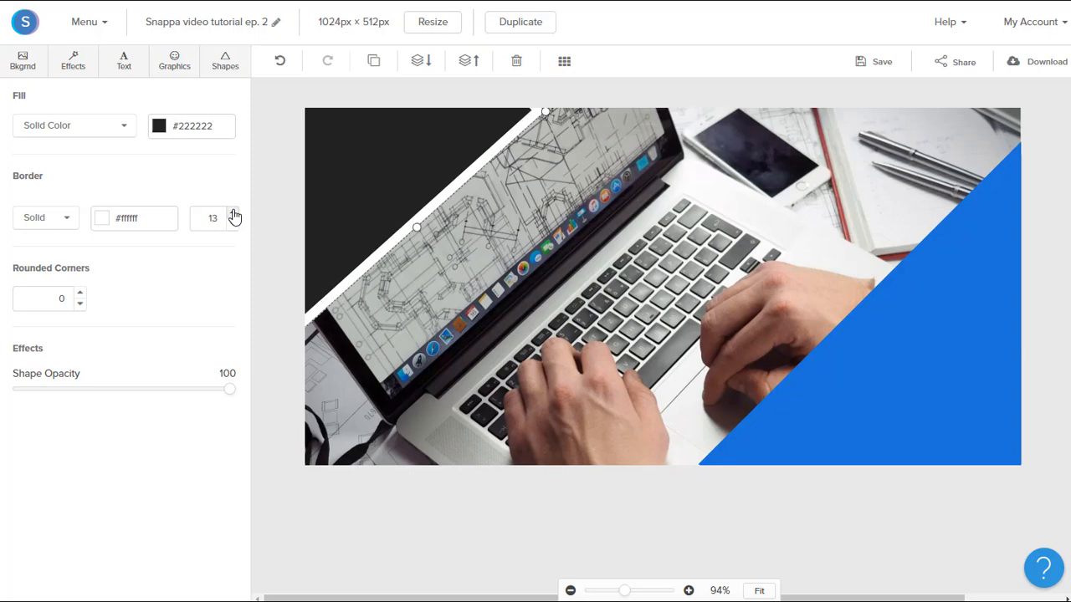
click(233, 213)
click(234, 213)
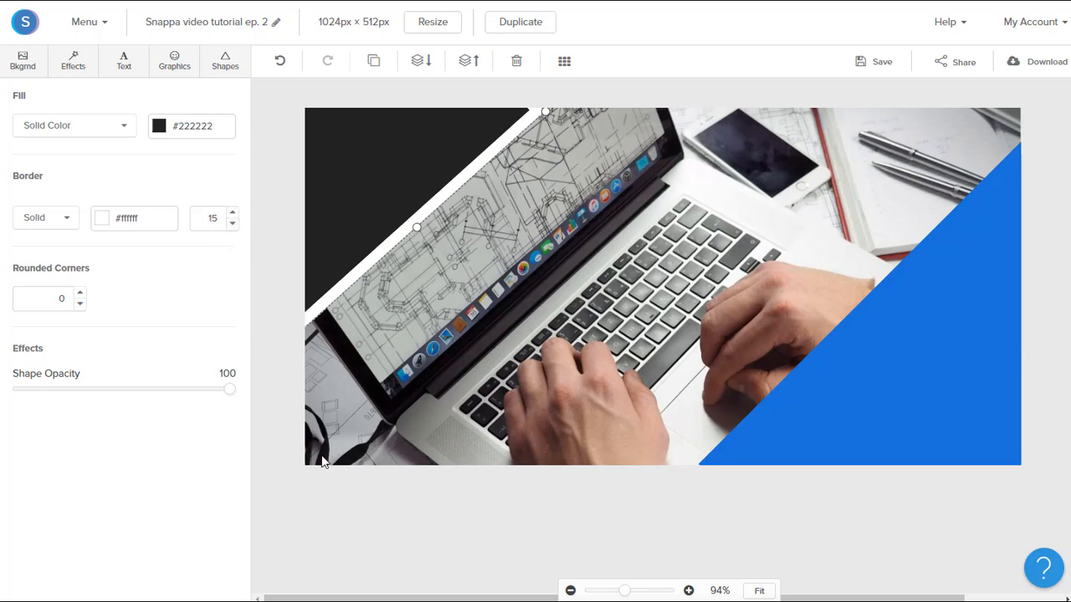
Step: Give the blue corner shape a solid white #ffffff border, thickened to match the dark shape's border
click(810, 424)
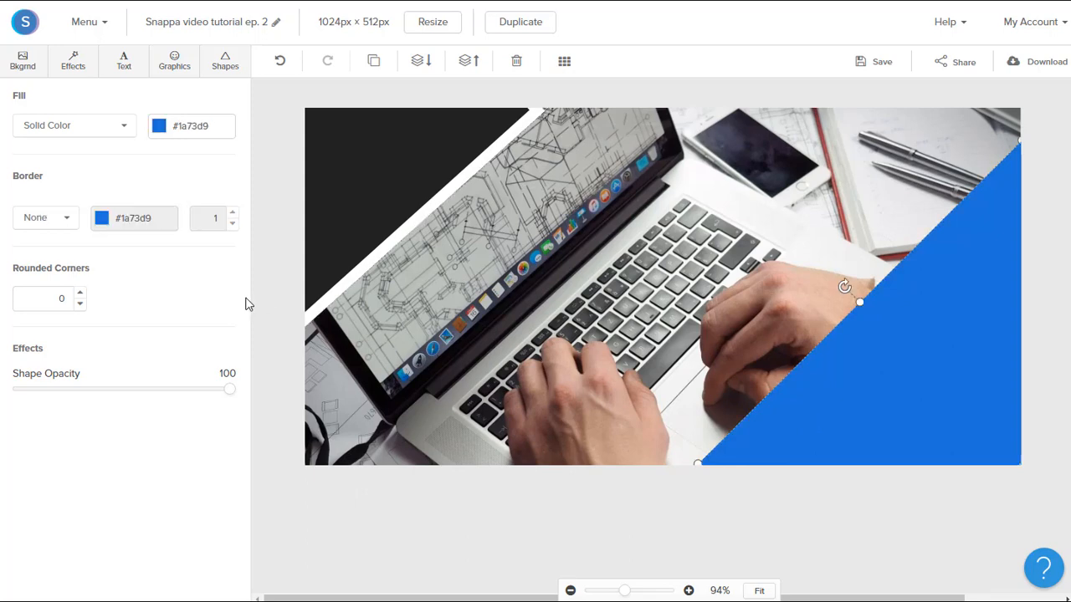
click(105, 227)
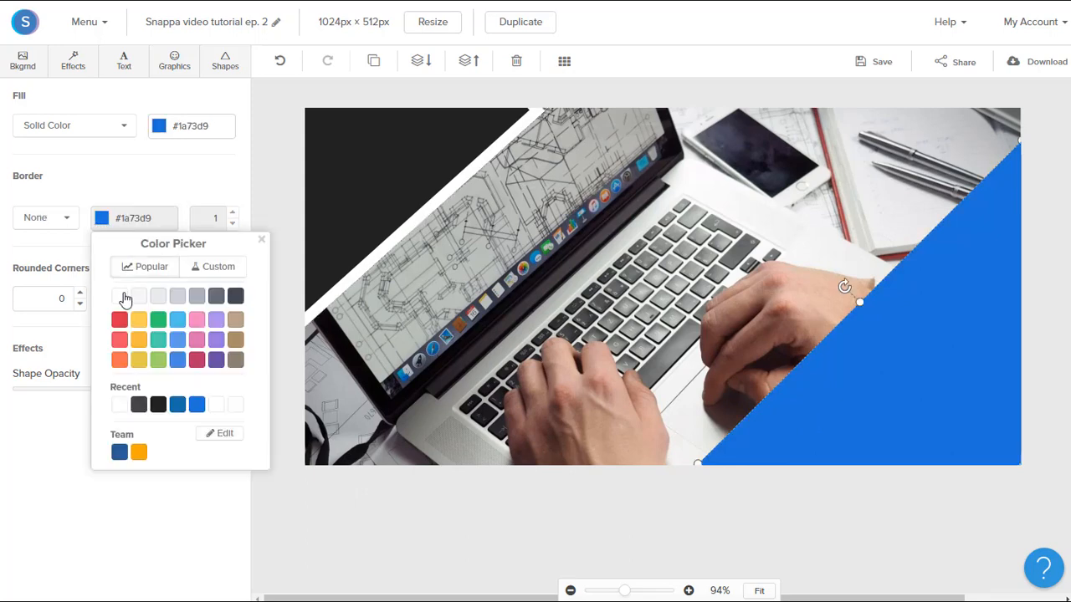
click(123, 297)
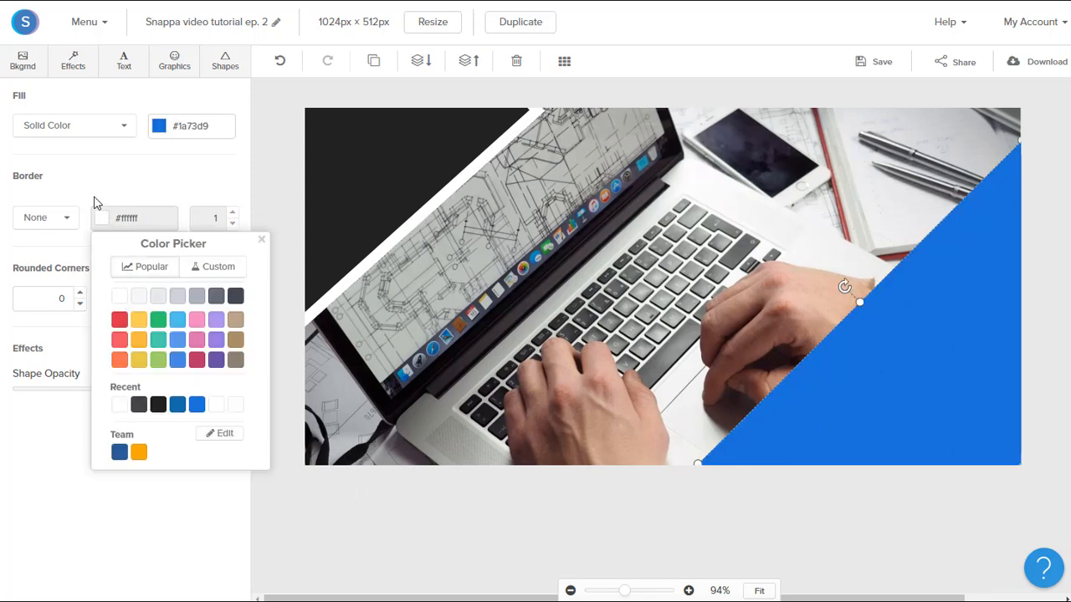
click(67, 219)
click(55, 266)
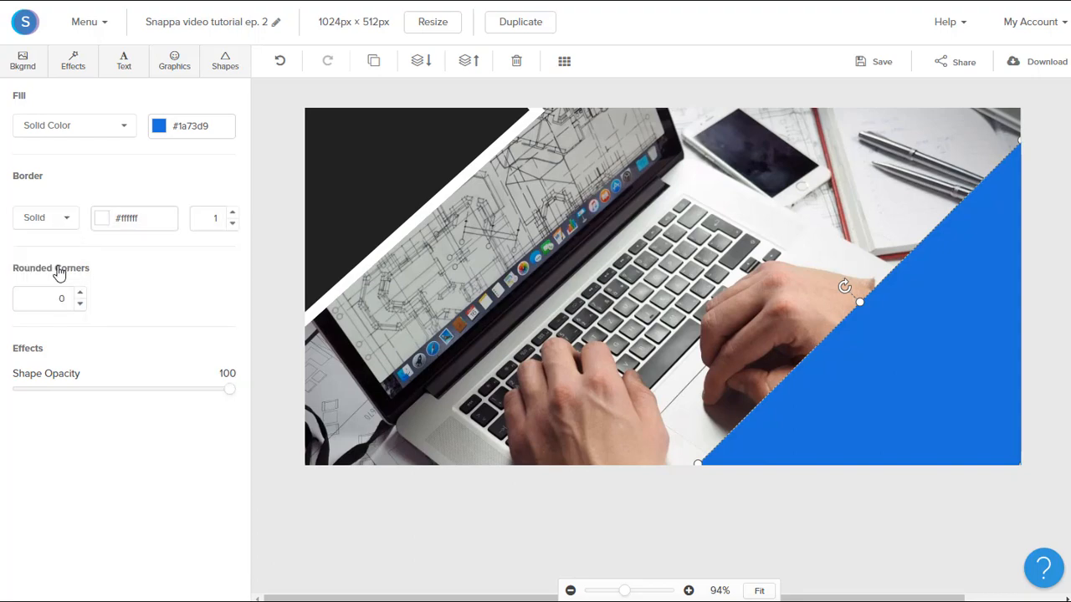
click(234, 213)
click(234, 214)
click(234, 214)
click(234, 214)
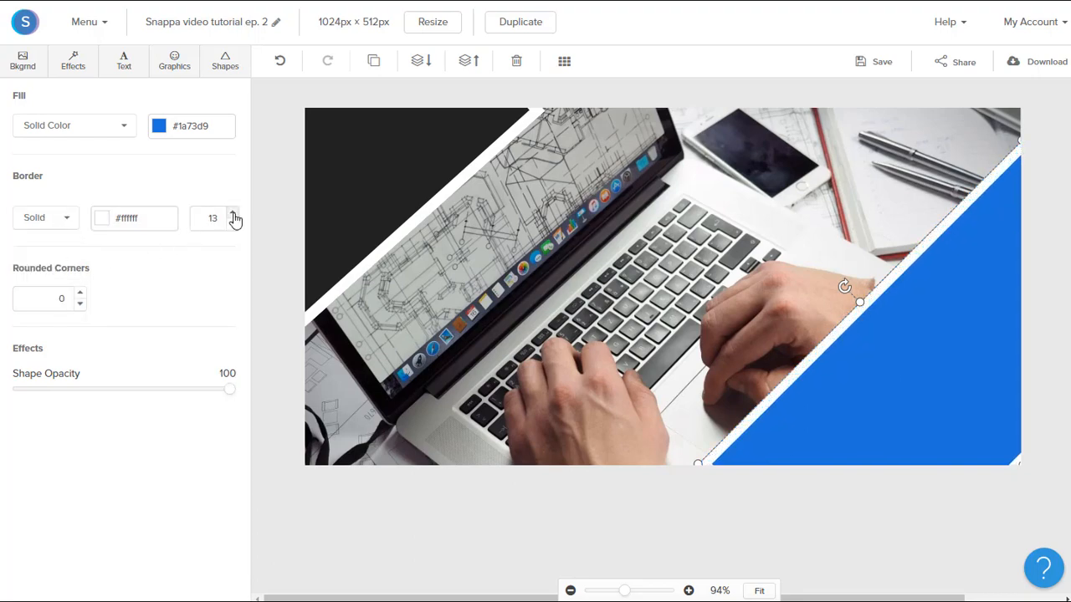
click(234, 214)
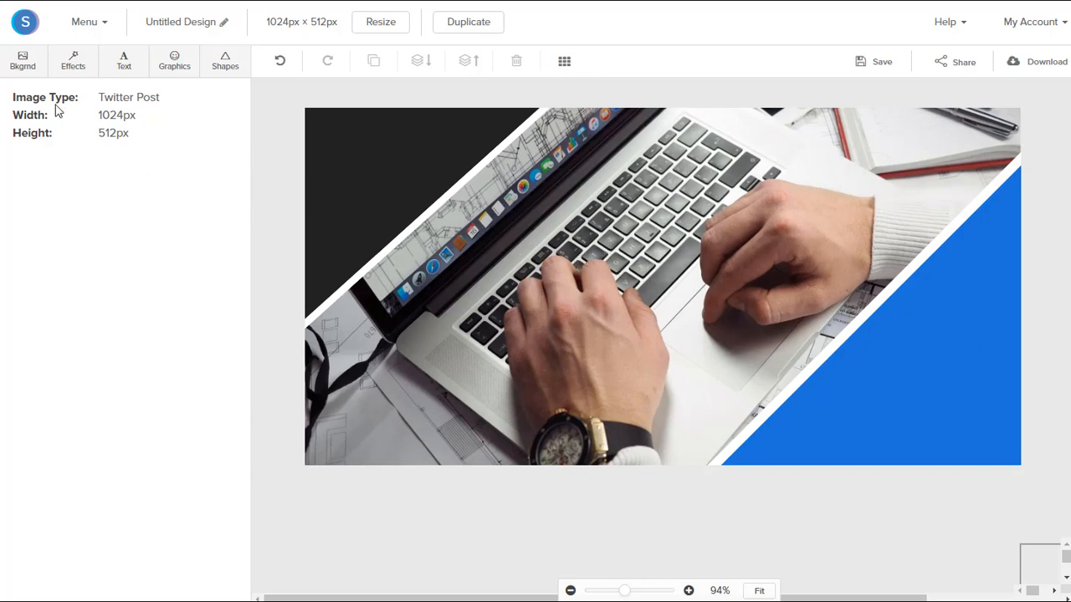
Step: Reposition the background photo lower so more of the laptop screen and the phone show between the corner shapes
click(23, 67)
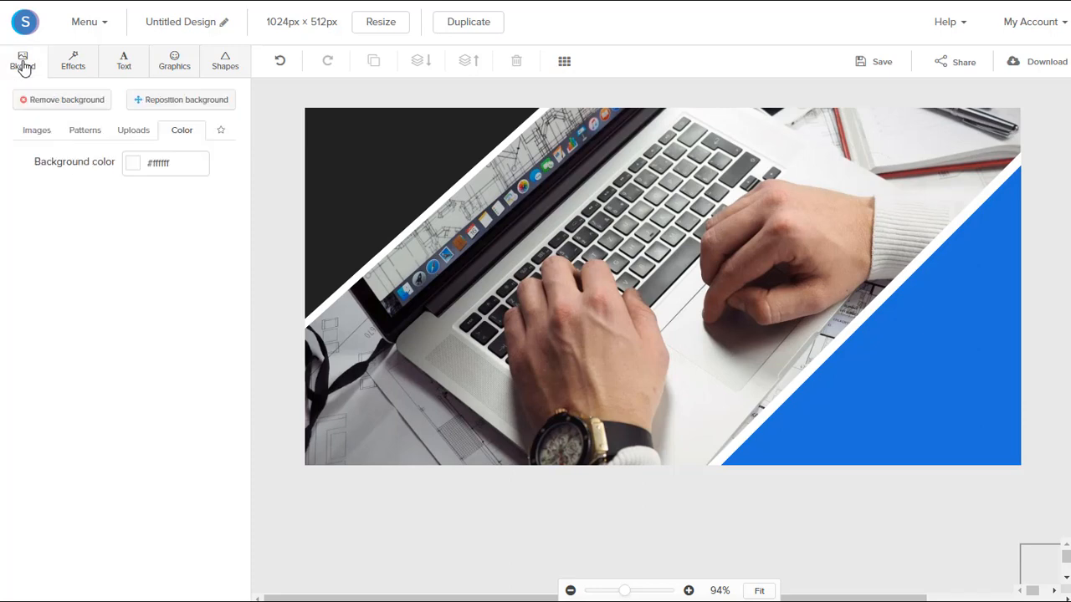
click(167, 109)
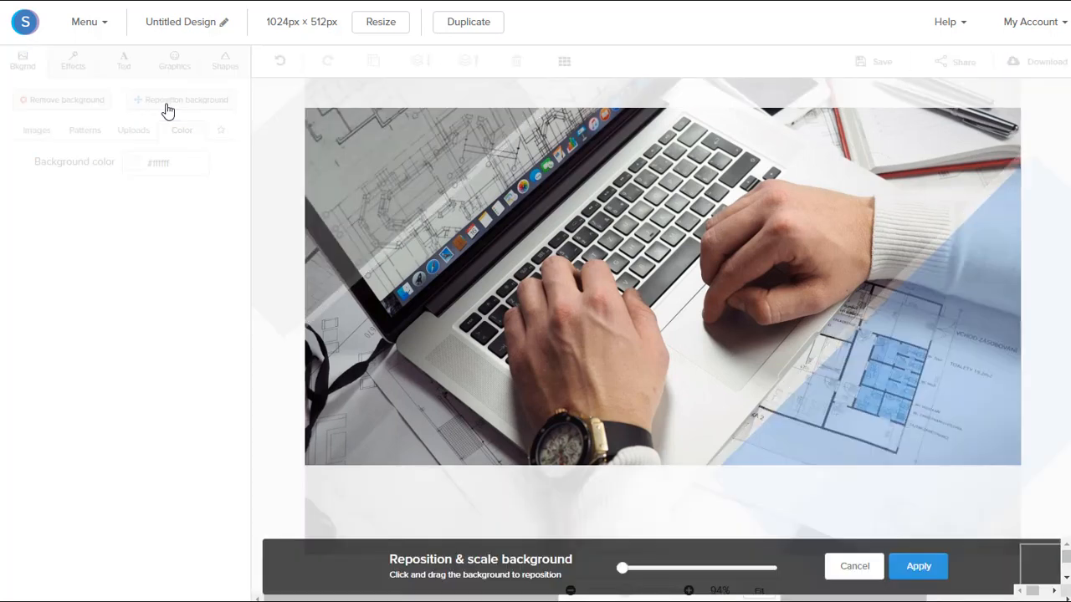
drag(521, 255, 604, 333)
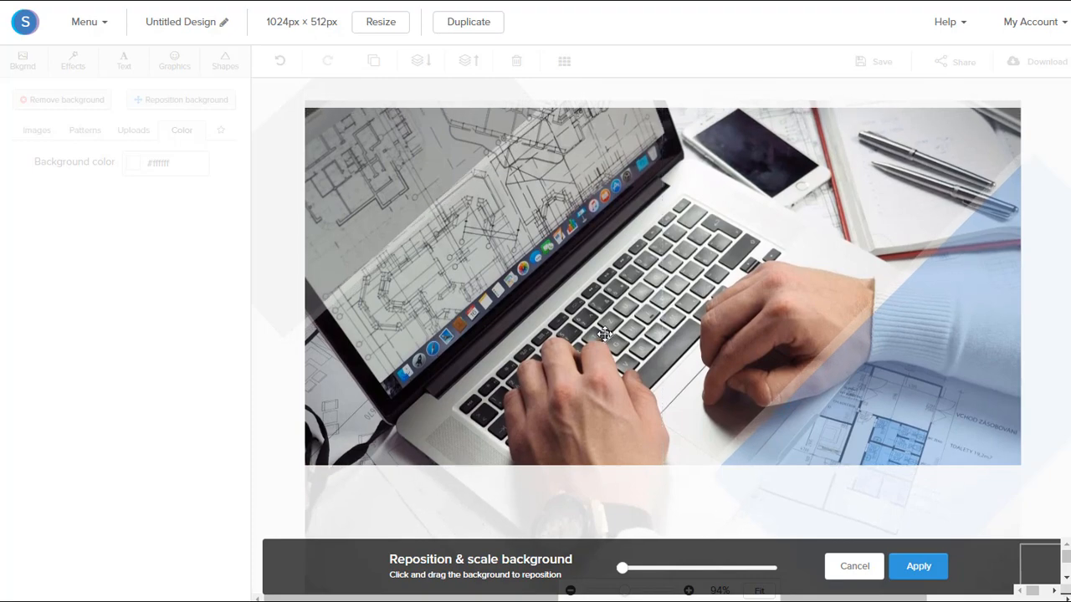
click(920, 568)
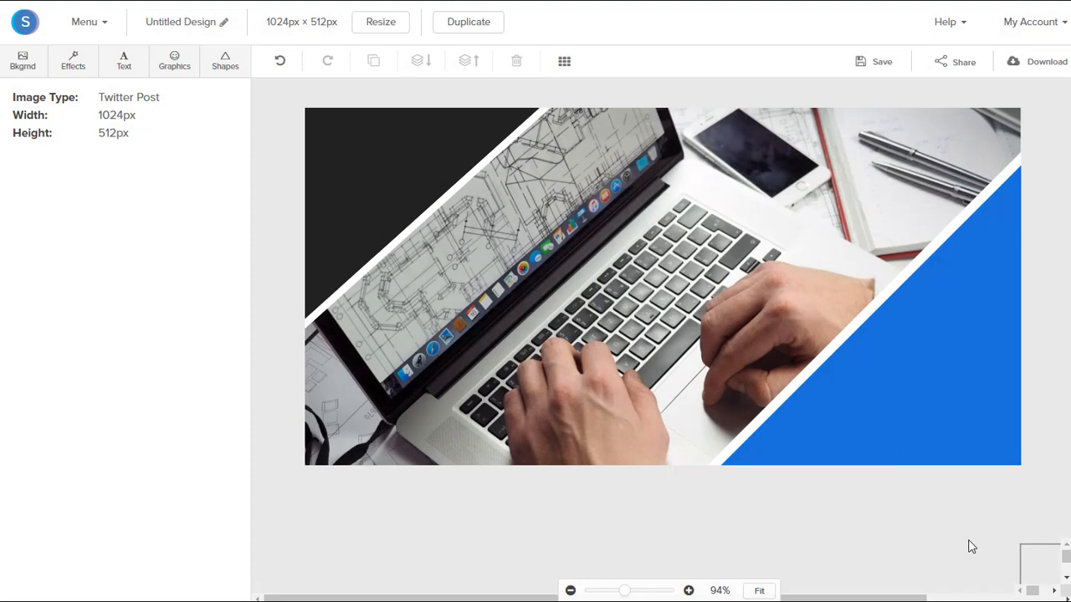
Step: Add a heading reading "WE PROVIDE PROFESSIONAL SERVICES FOR YOUR ENGINEERING NEEDS."
click(125, 68)
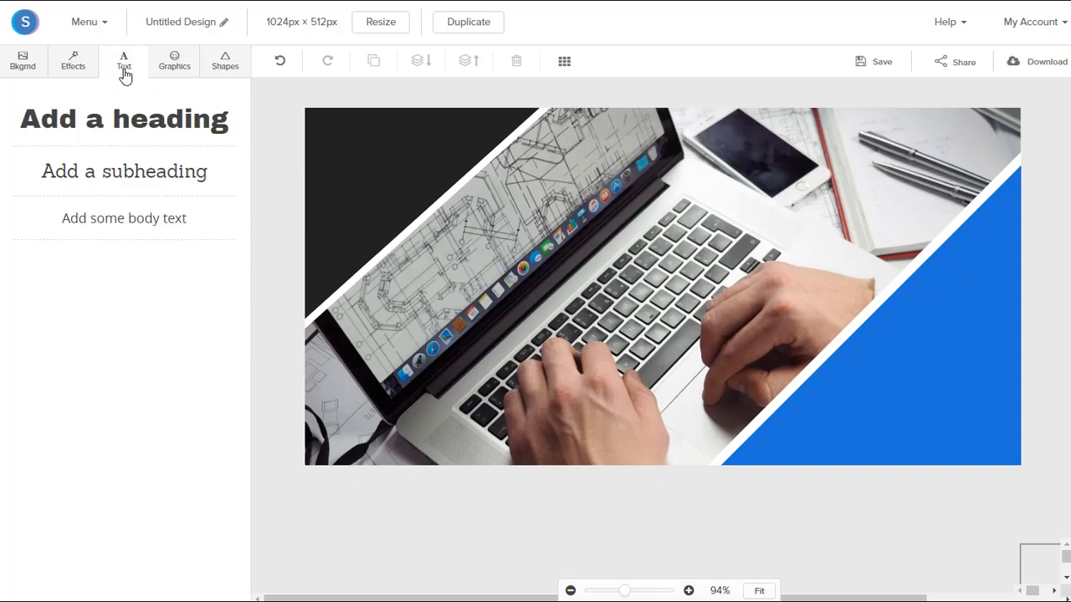
click(130, 134)
double_click(574, 294)
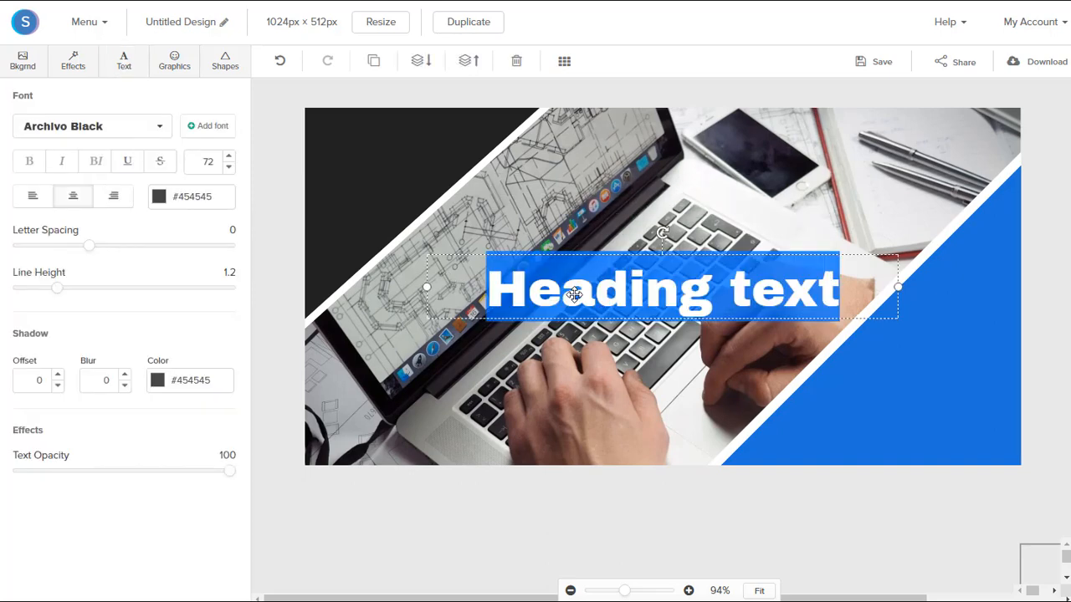
key(ctrl+v)
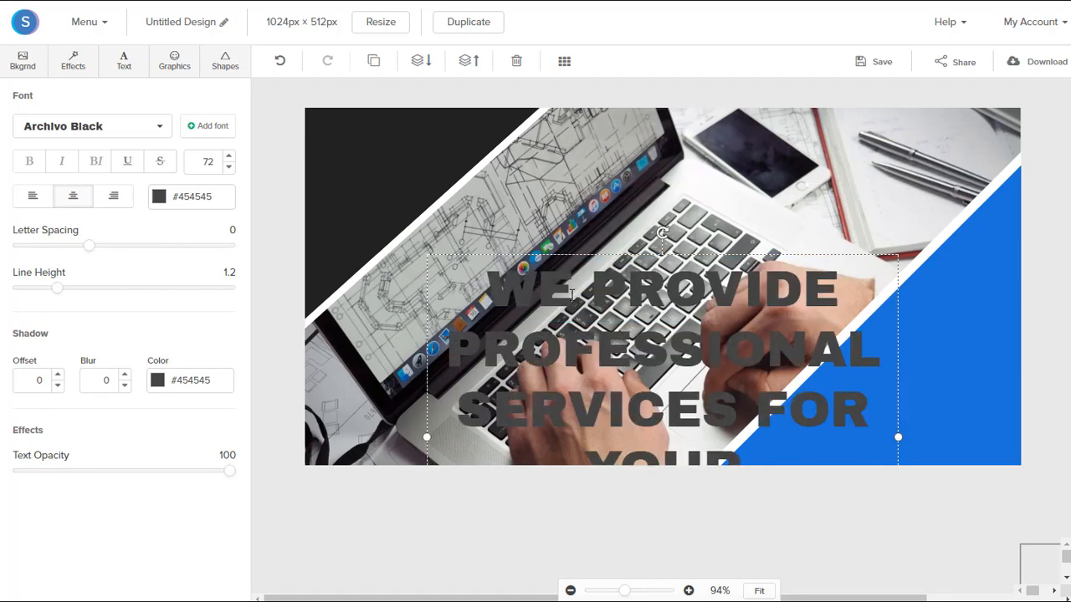
Step: Format the heading in white #ffffff at font size 44 with right alignment
click(159, 199)
click(177, 383)
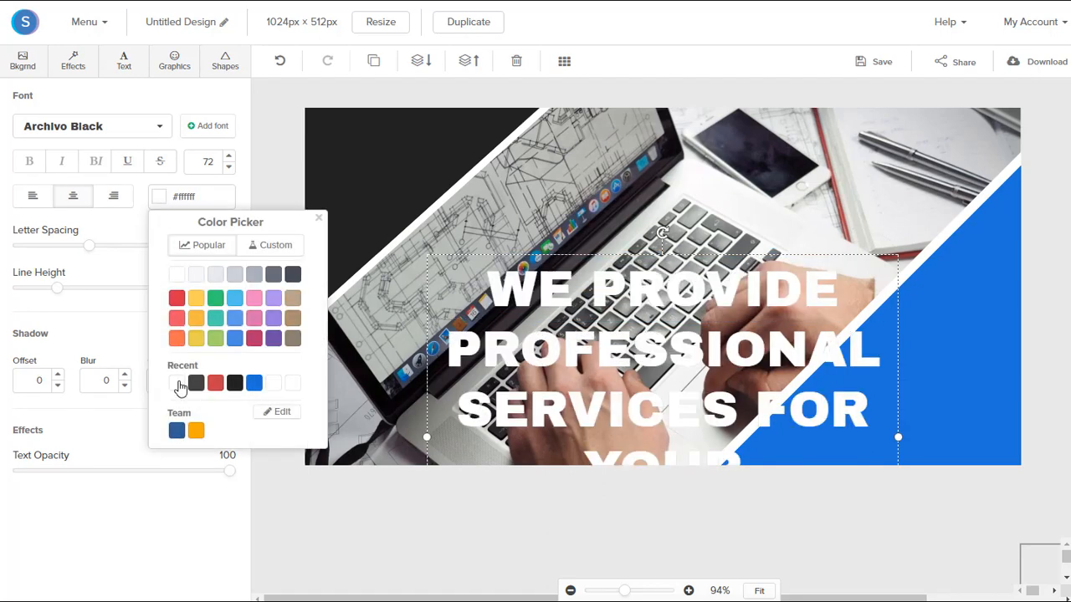
click(208, 164)
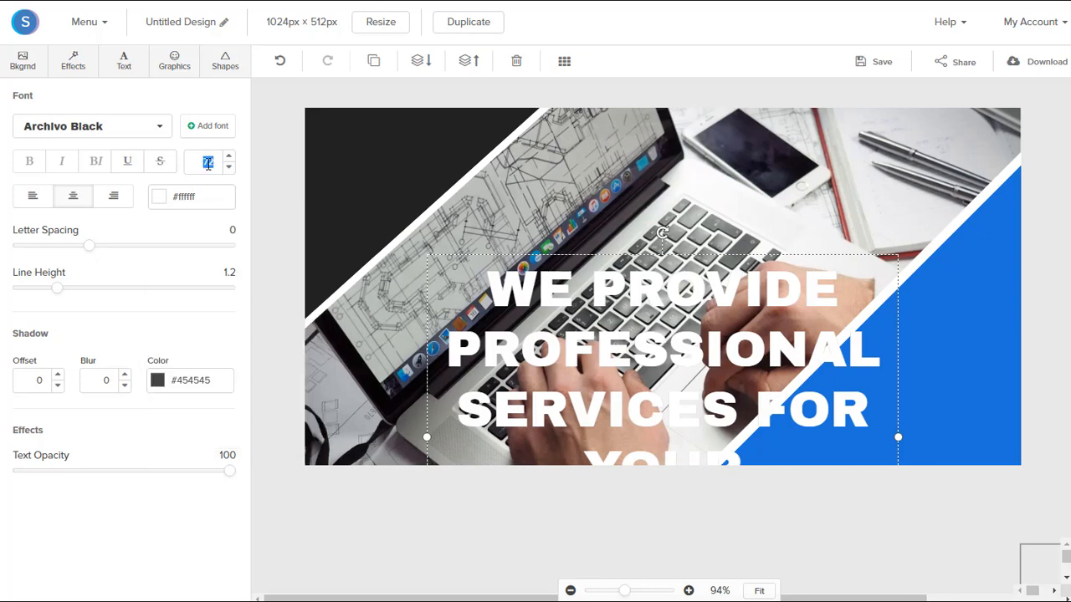
key(Return)
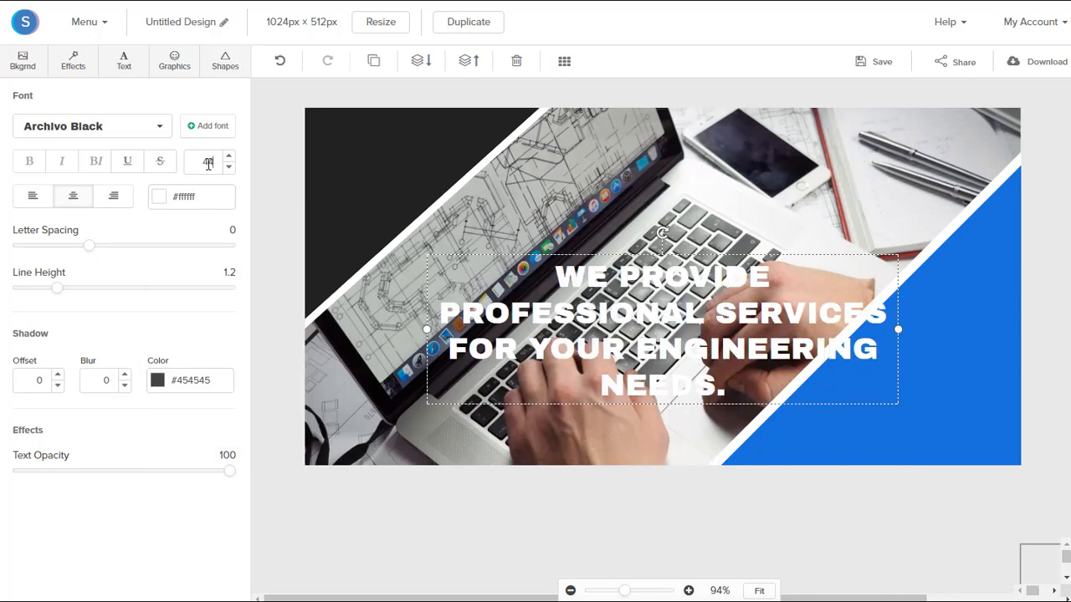
click(115, 198)
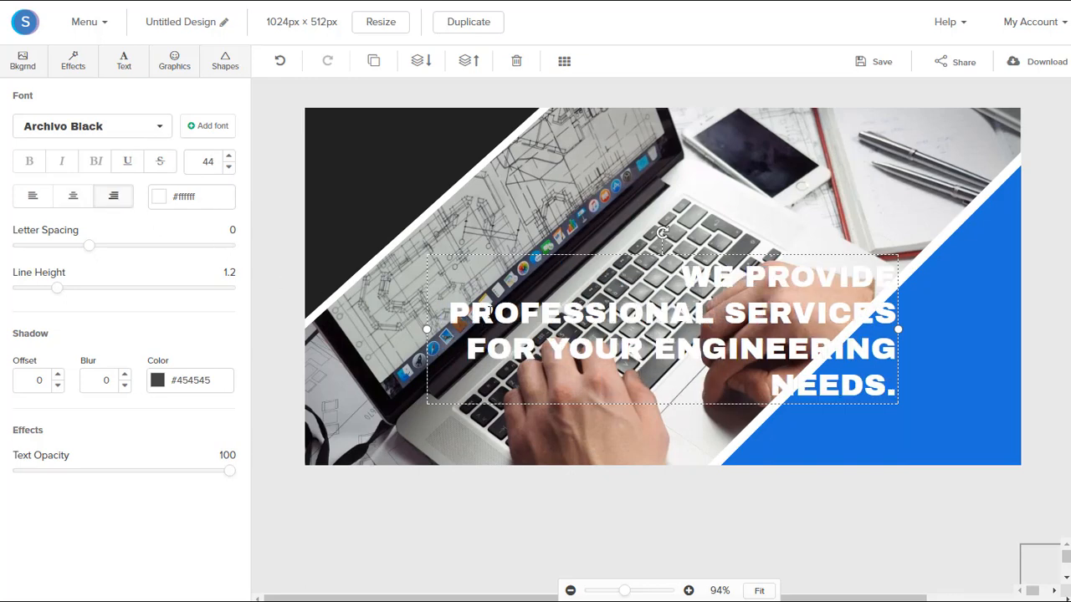
Step: Change the heading's font to League Gothic
click(159, 131)
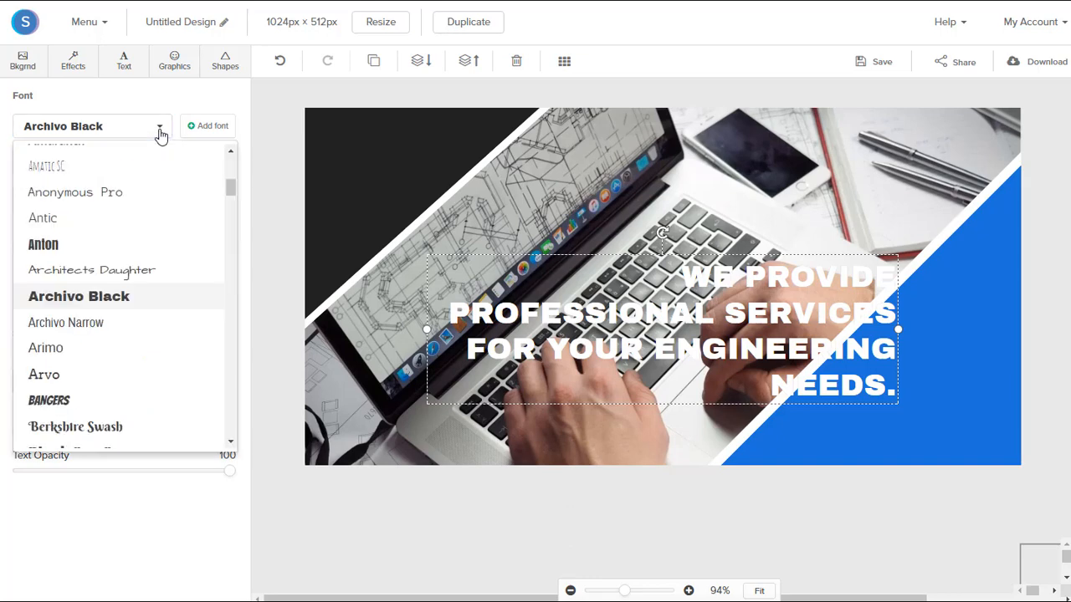
key(l)
key(l)
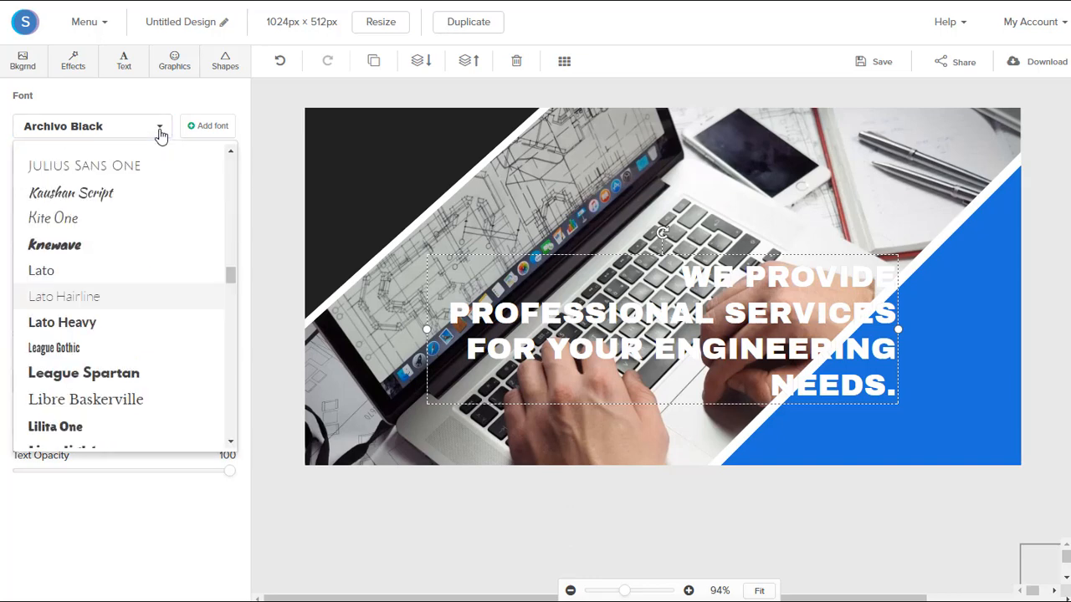
click(108, 351)
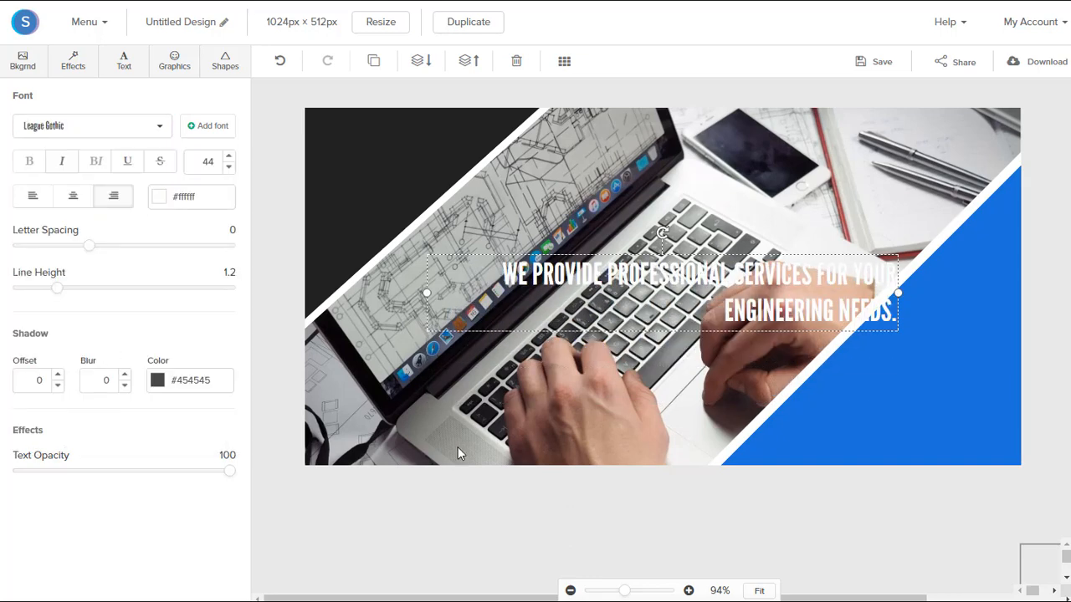
click(691, 508)
Step: Move the heading onto the blue corner shape and narrow its text box so it wraps into four lines near the design's edge
drag(745, 281, 863, 367)
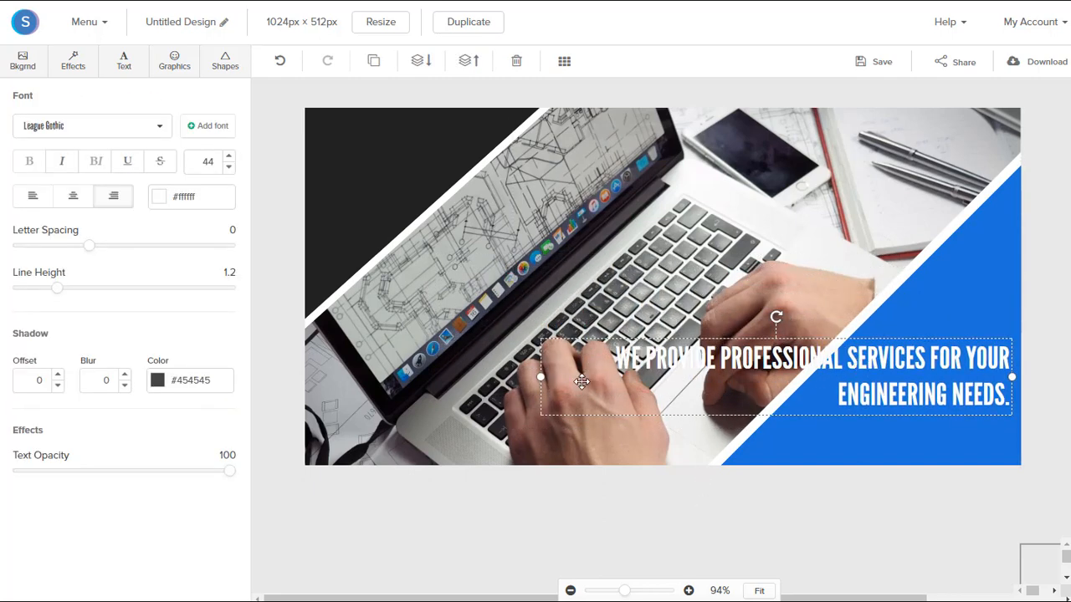
drag(544, 376, 828, 347)
click(896, 510)
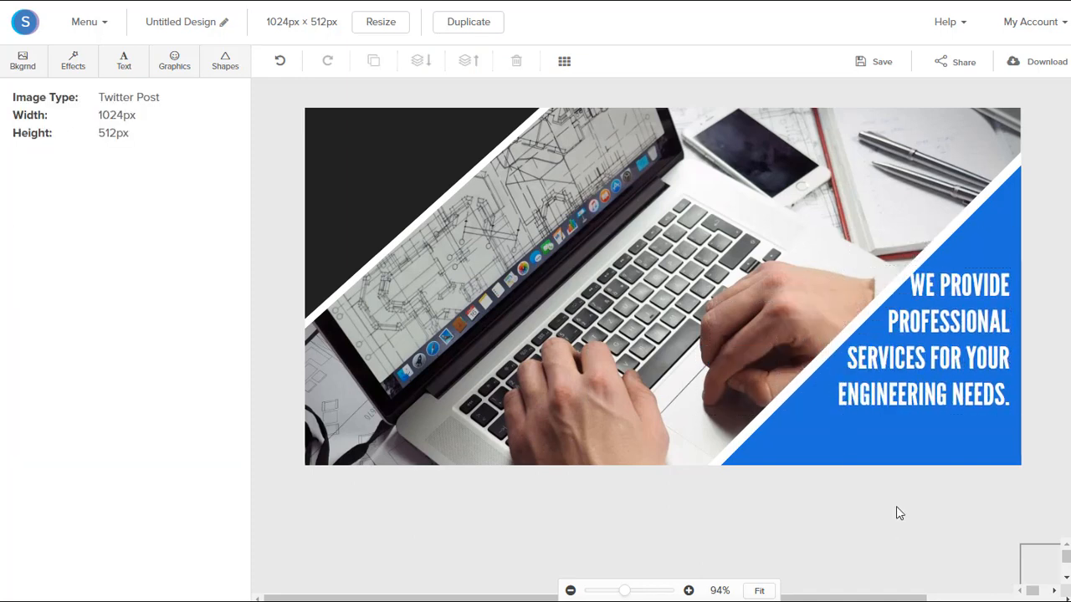
drag(966, 347, 972, 353)
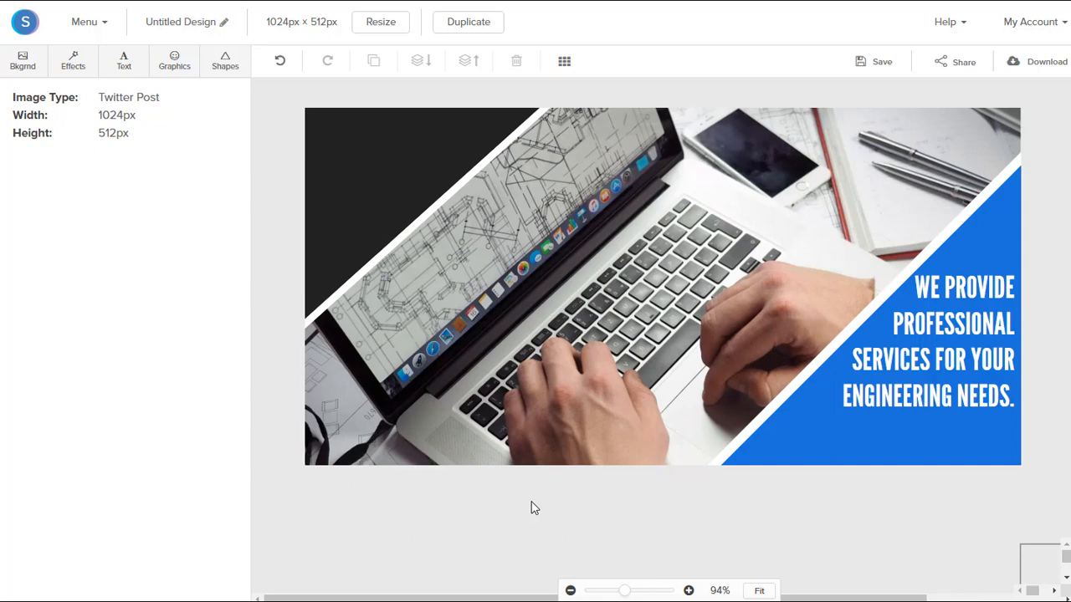
click(111, 74)
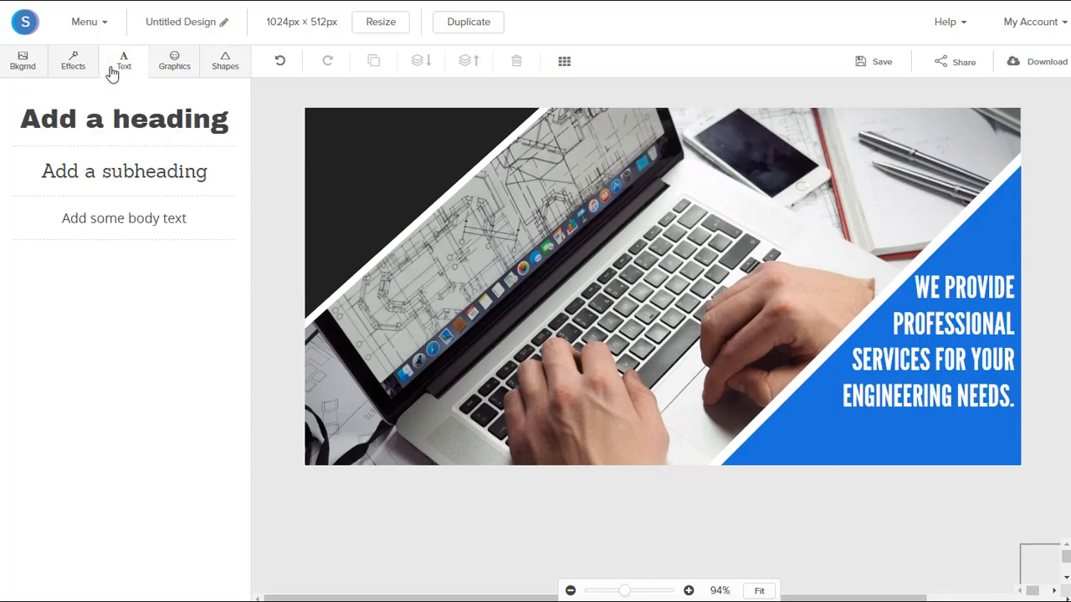
click(149, 178)
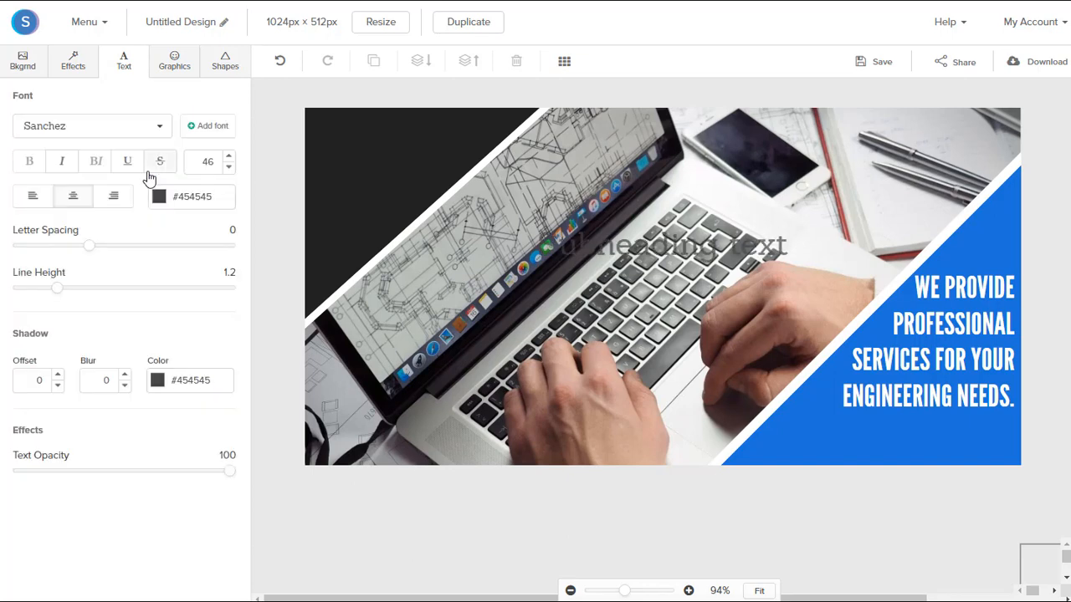
double_click(653, 286)
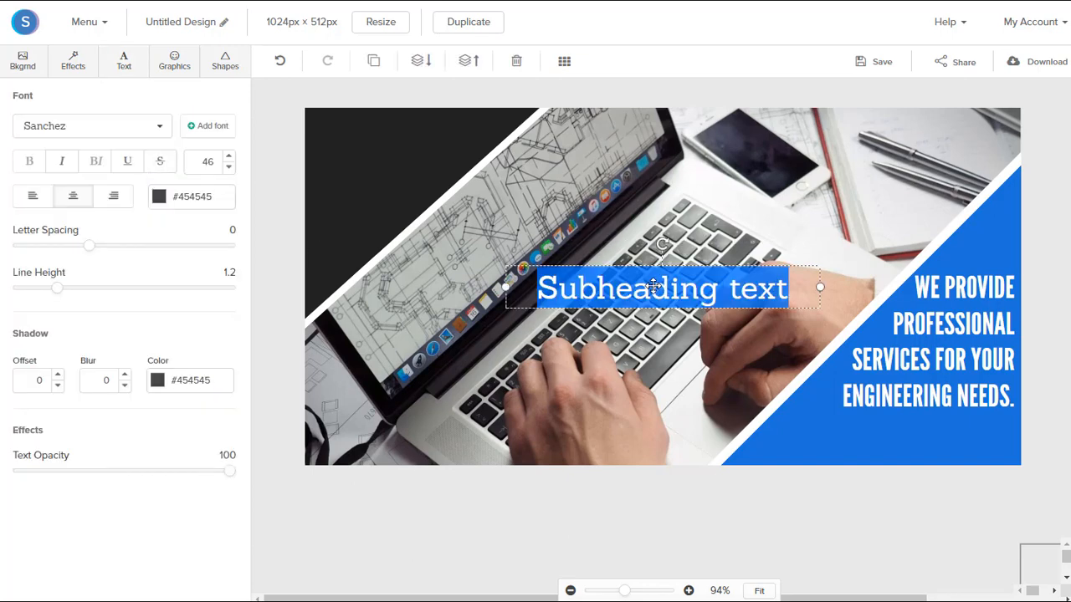
text(www)
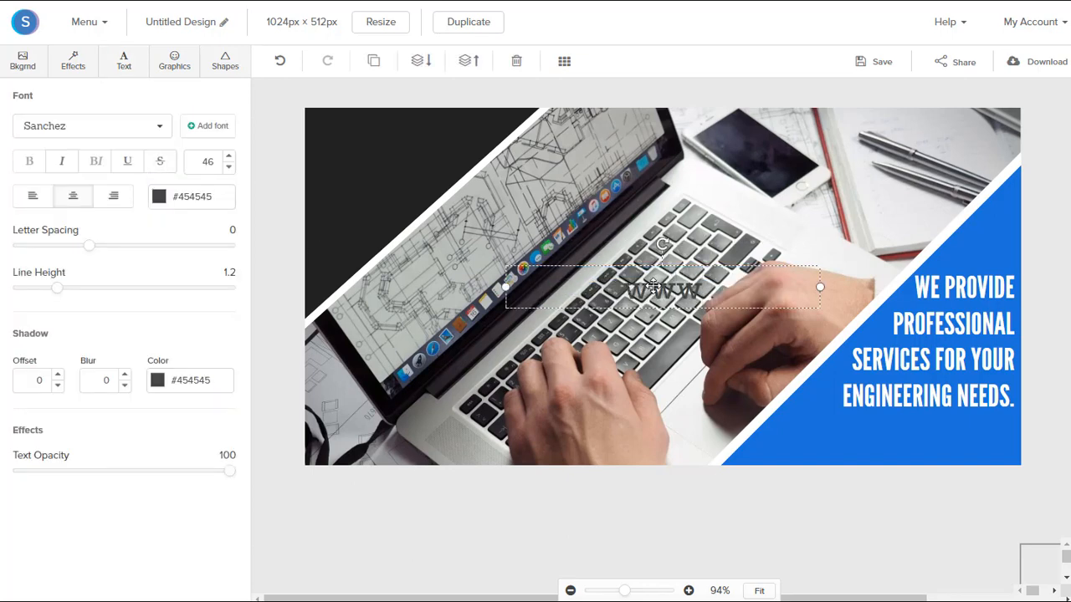
text(.MasonsE)
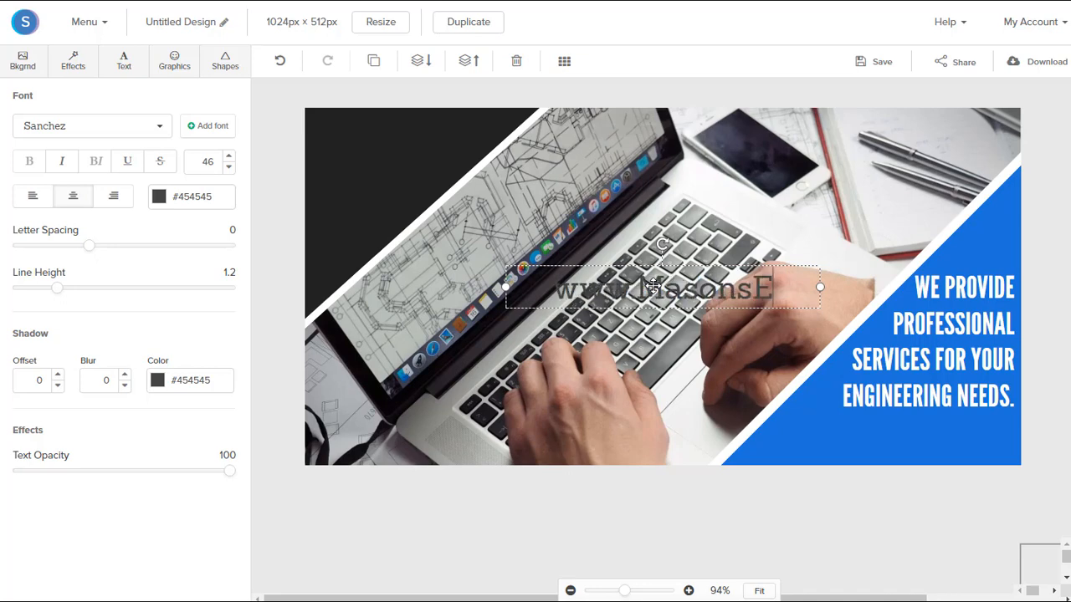
text(ngineering)
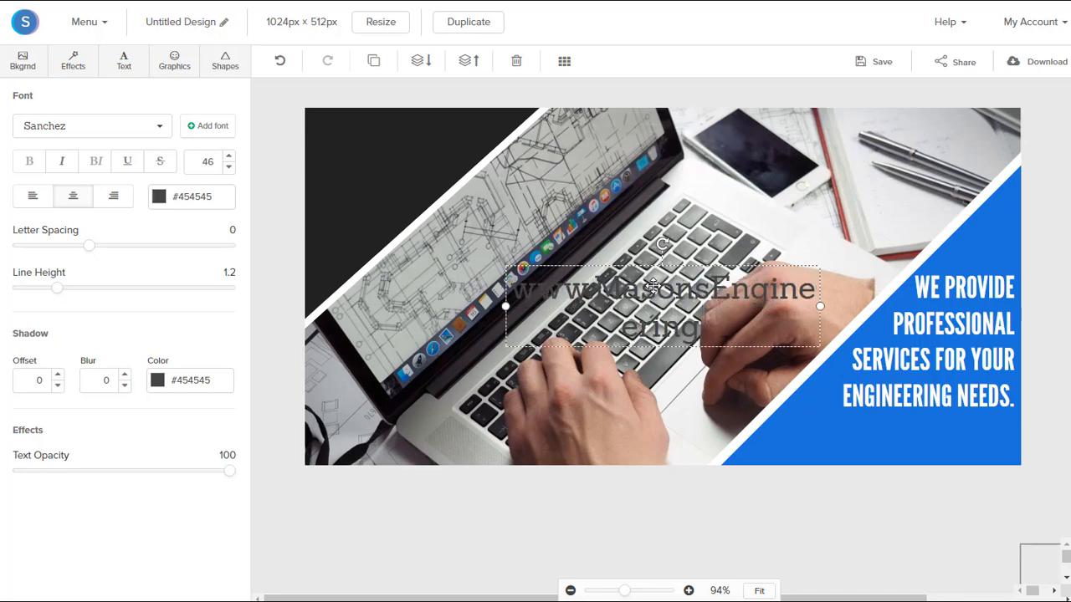
text(.com)
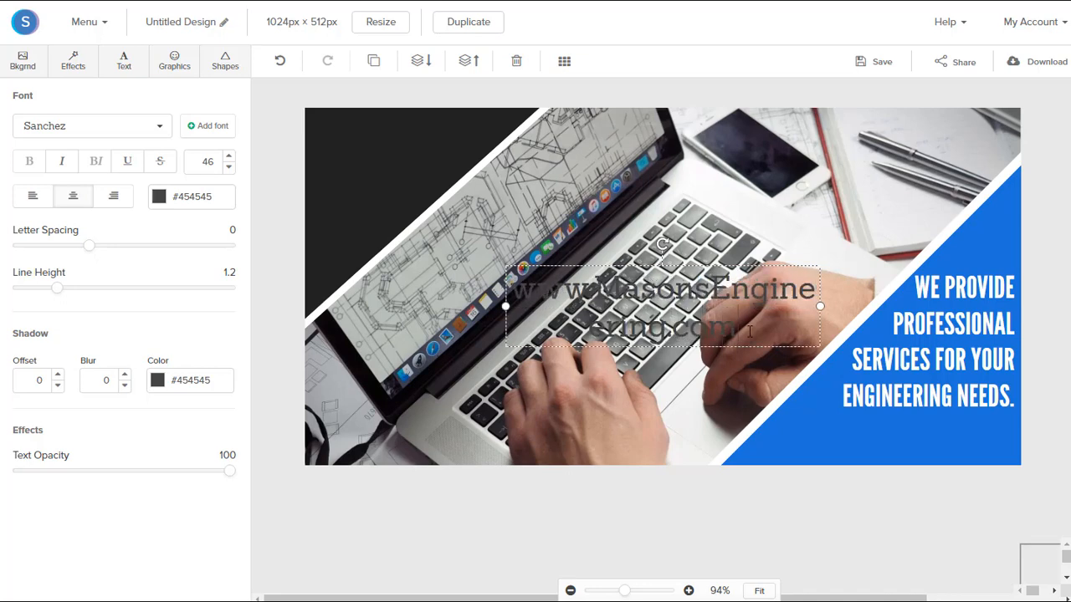
Step: Format the web address text in white Open Sans at font size 18
drag(750, 331, 506, 294)
click(211, 158)
double_click(214, 160)
key(Return)
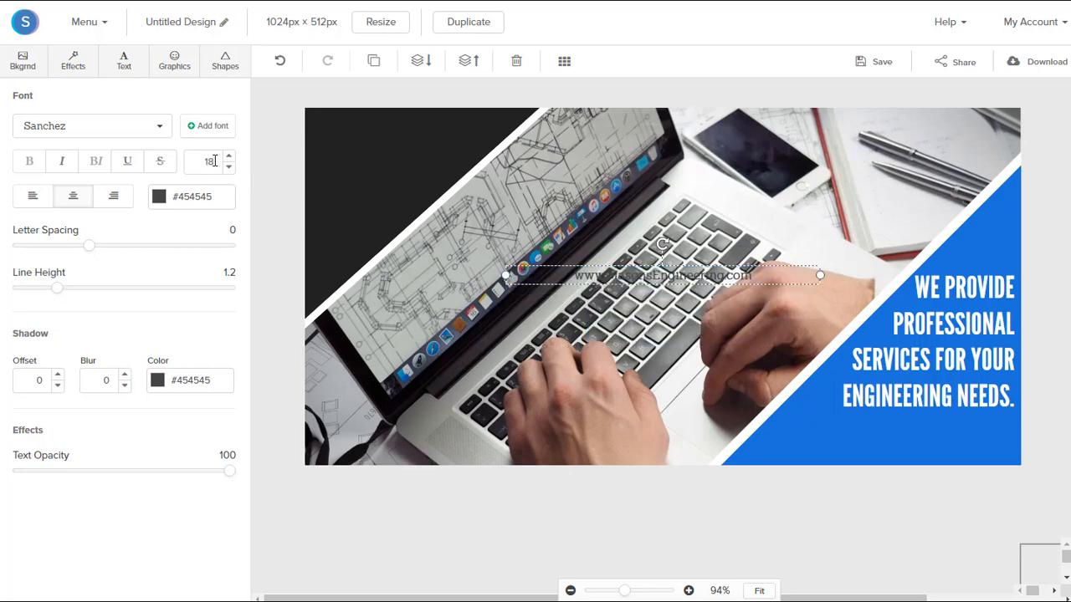
click(109, 136)
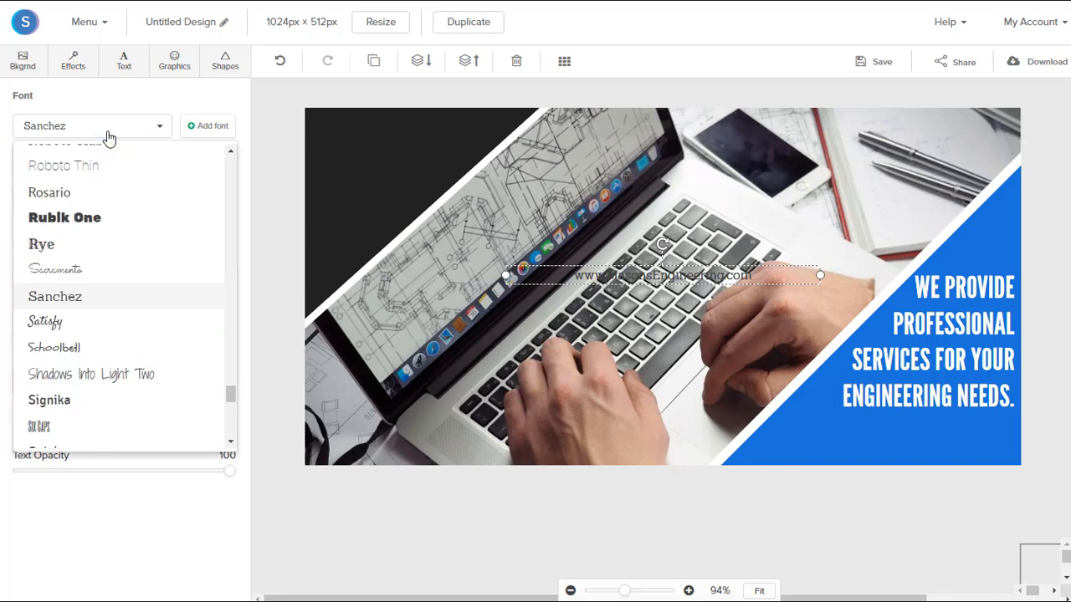
scroll(109, 137, up, 5)
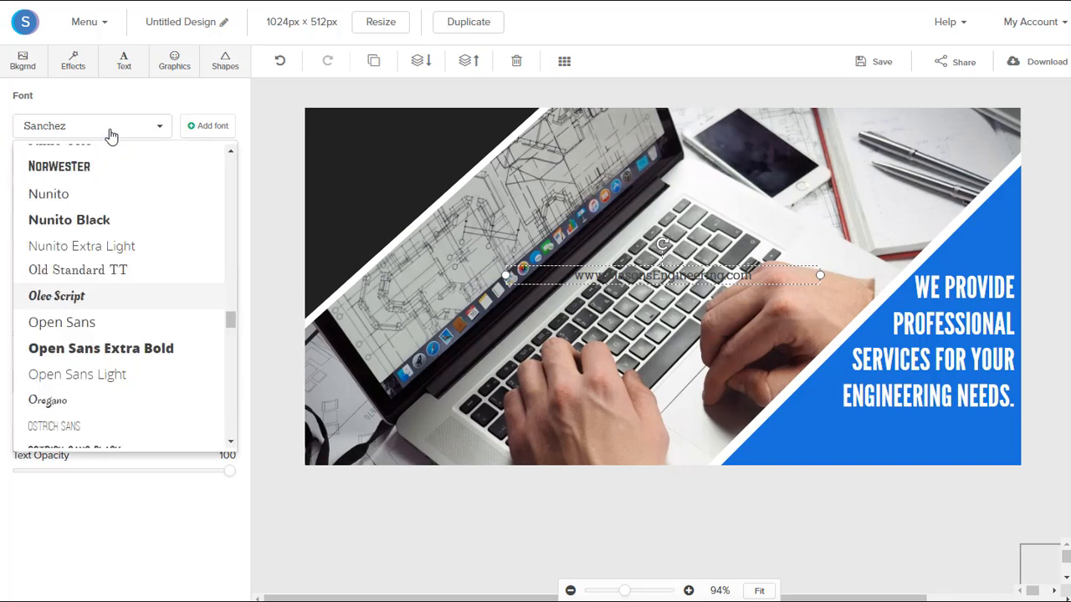
click(102, 325)
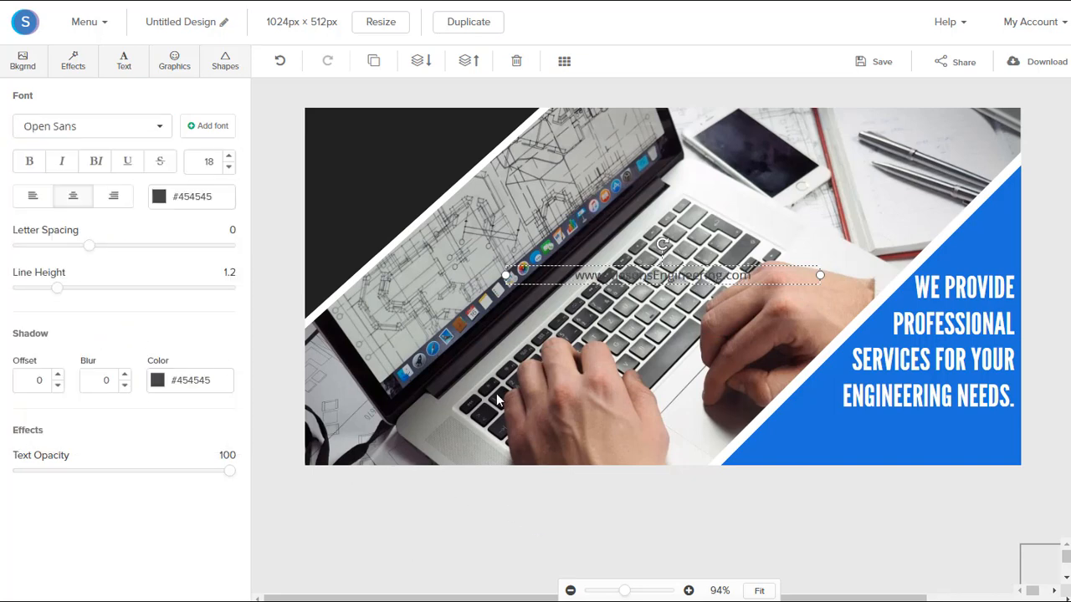
click(159, 197)
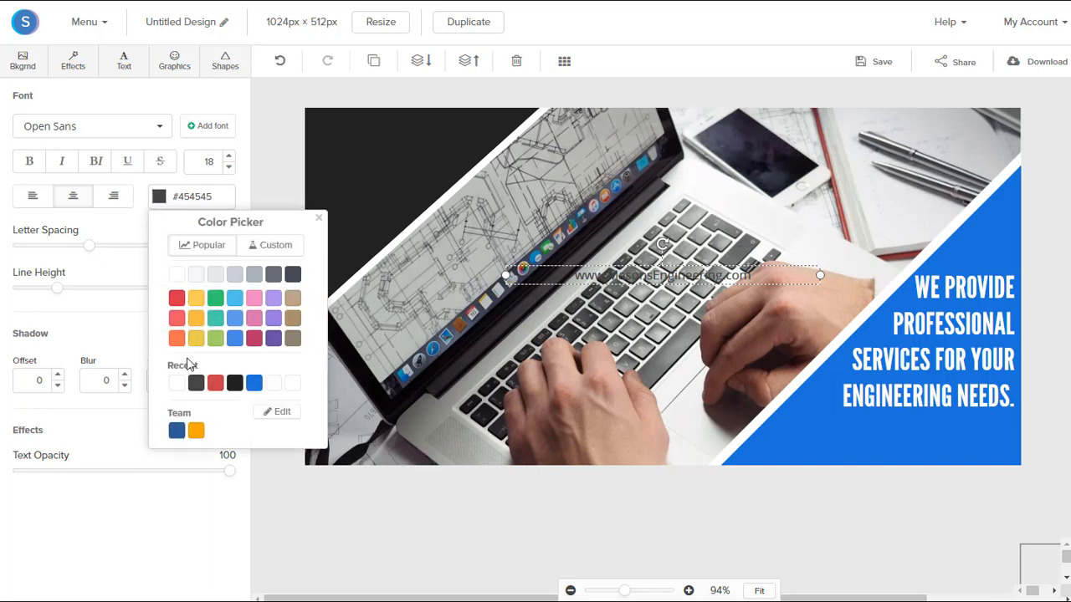
click(177, 383)
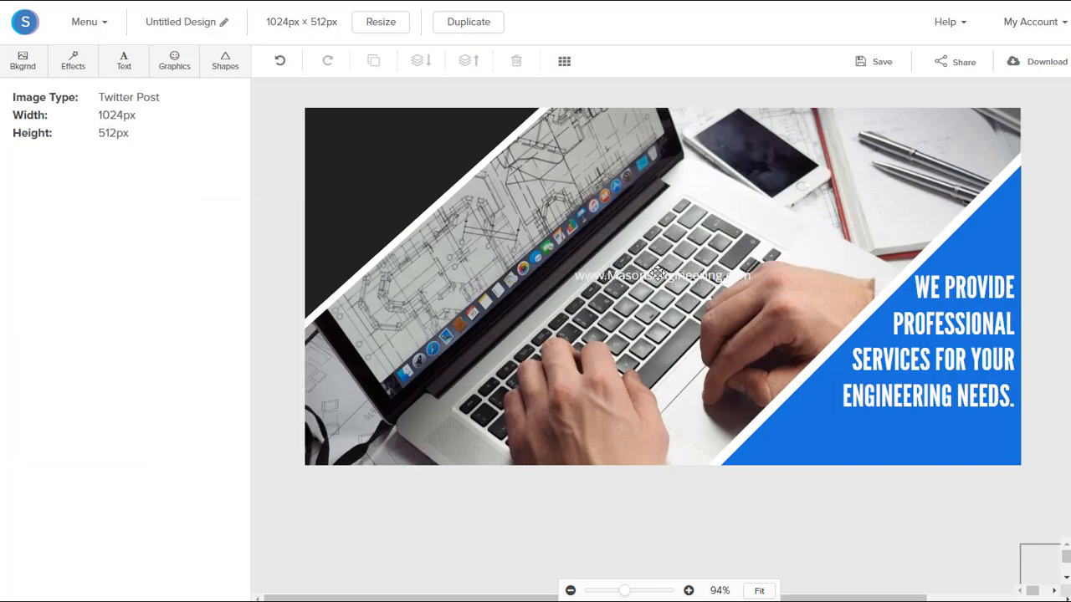
Step: Place the web address on the blue shape below the heading and narrow its text box to fit the text
drag(668, 284, 915, 456)
drag(751, 446, 887, 450)
click(926, 492)
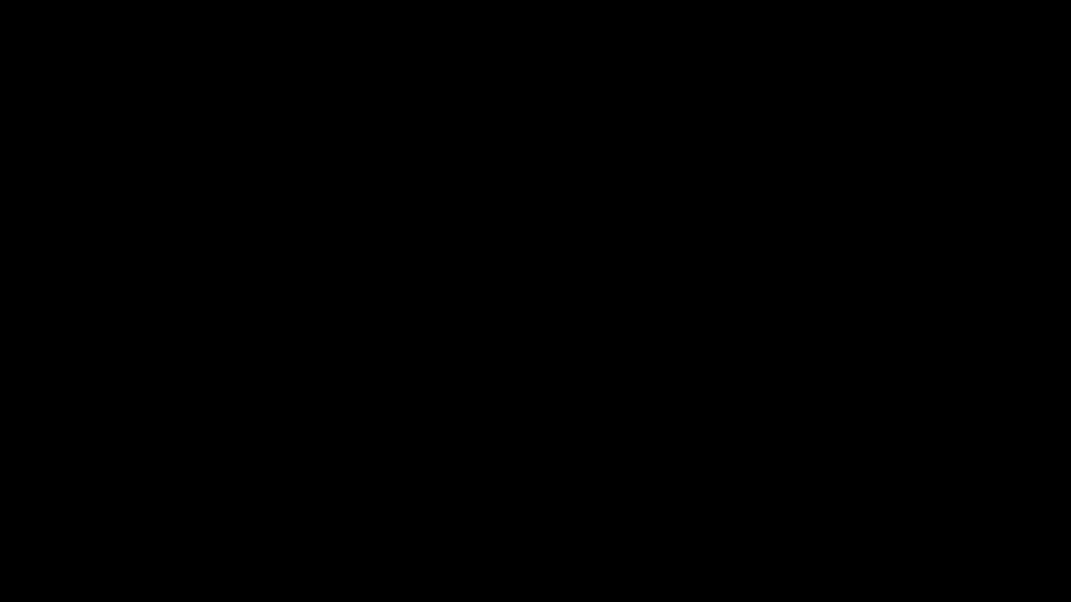
click(975, 526)
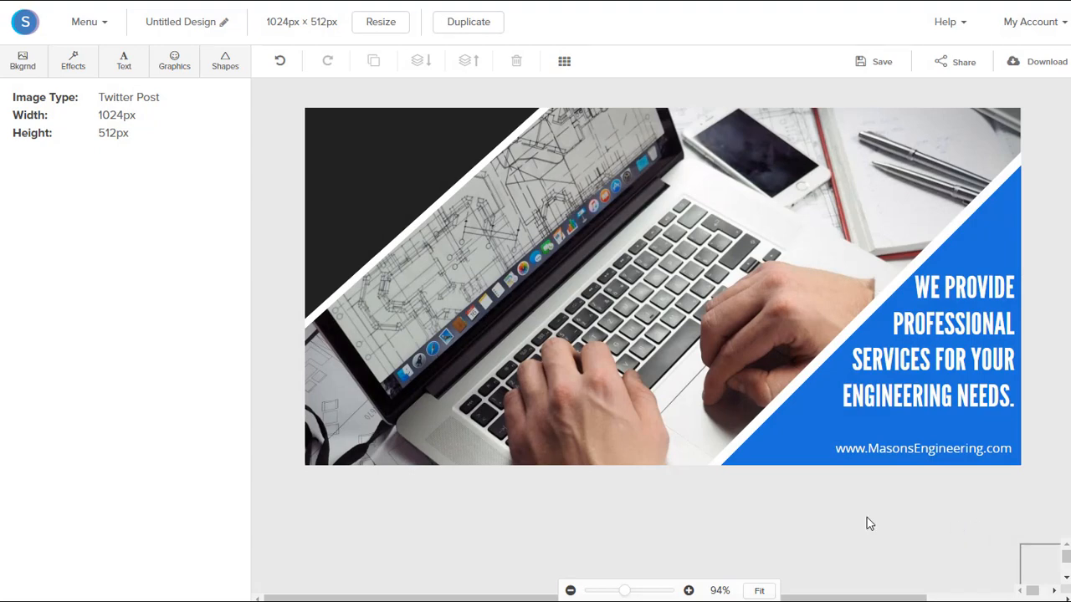
Step: Add a straight line shape and place it horizontally between the heading and the web address
click(225, 63)
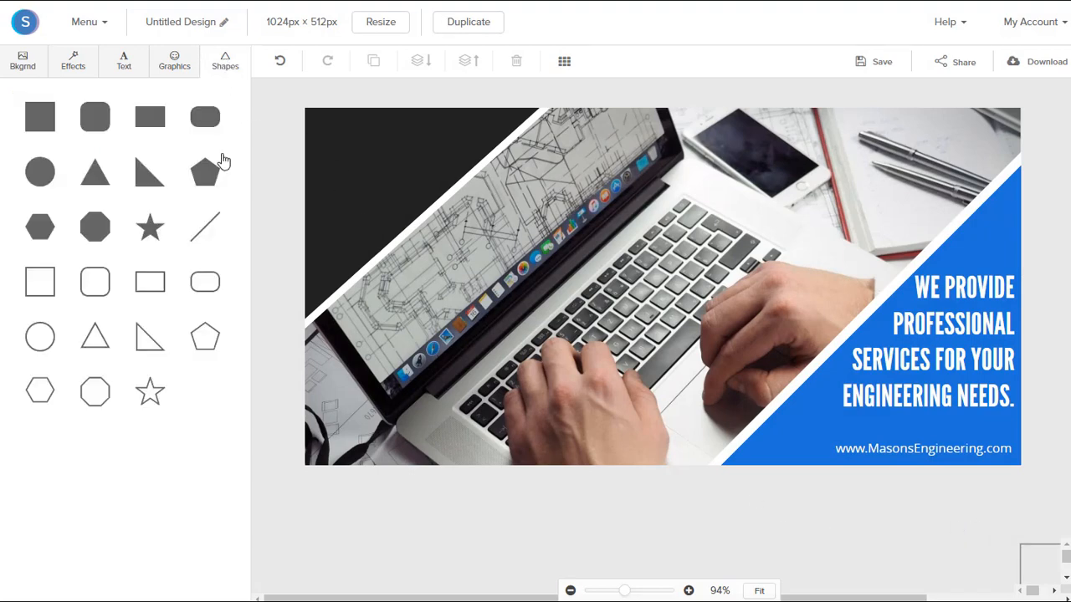
click(209, 224)
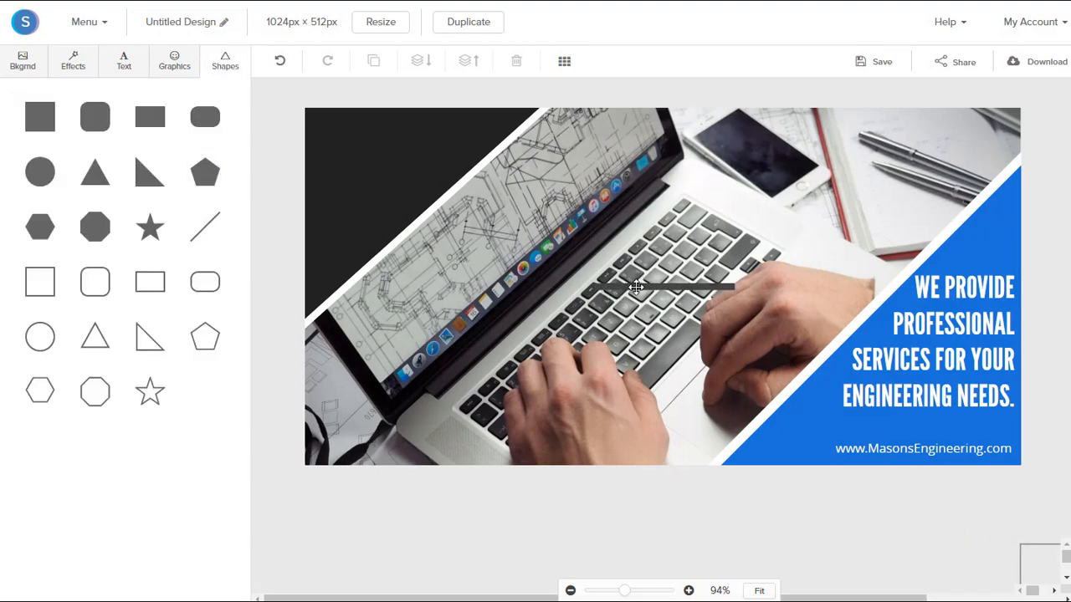
drag(631, 286, 911, 425)
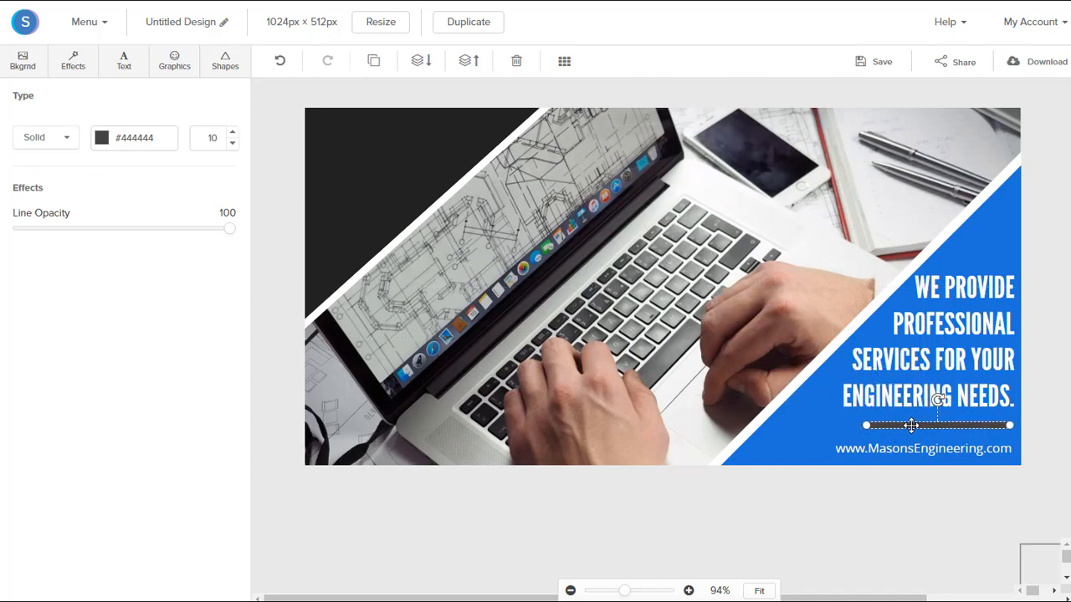
Step: Set the thickness of the divider line between the heading and the web address to 5
double_click(232, 143)
double_click(232, 143)
click(233, 145)
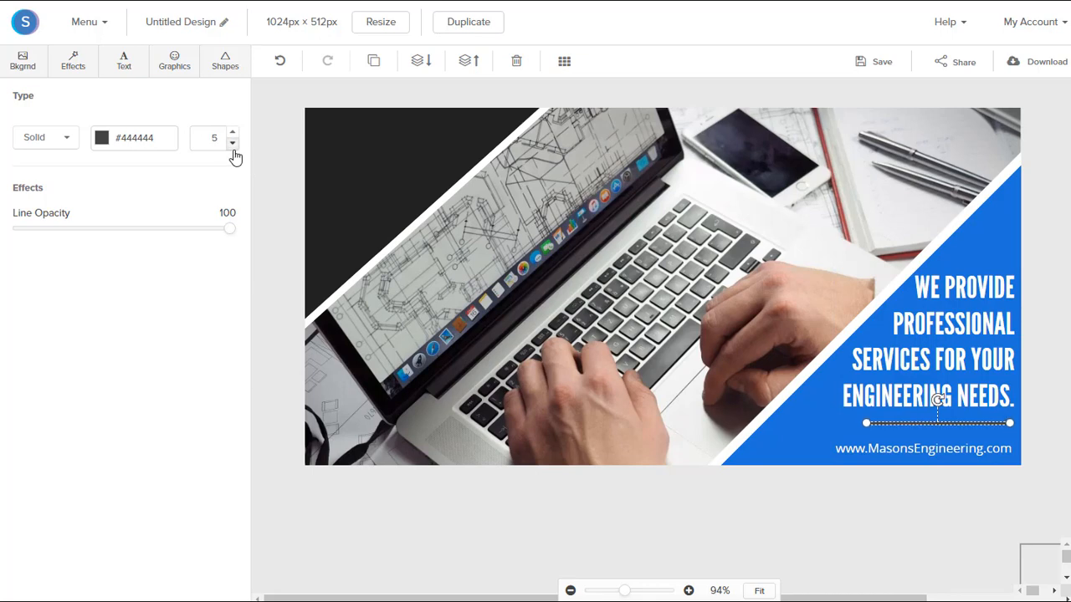
click(842, 516)
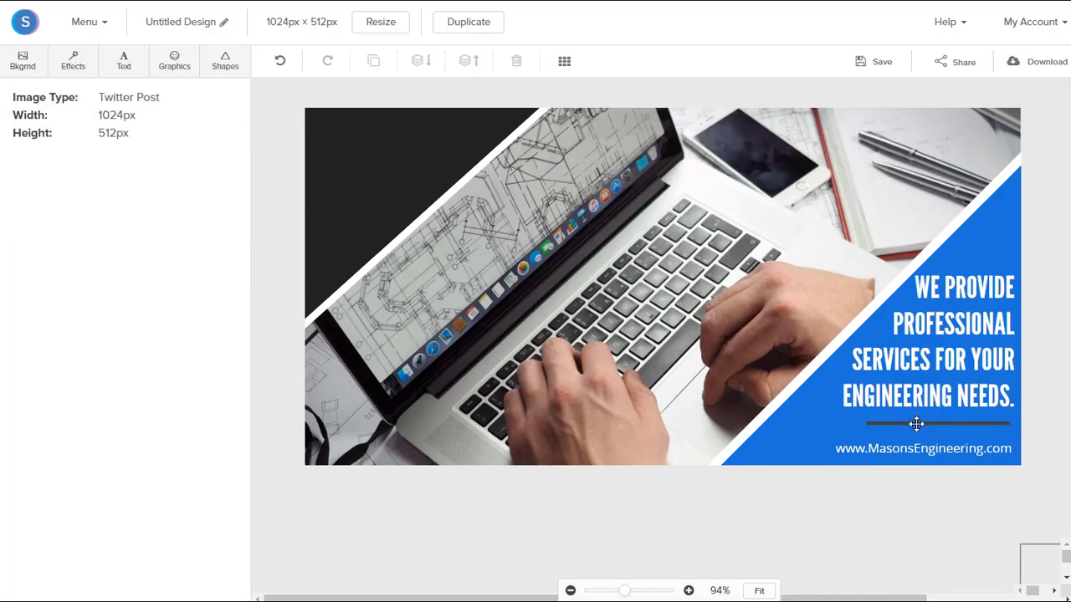
Step: Move the divider line slightly down towards the web address and colour it white
click(917, 423)
drag(917, 424, 916, 427)
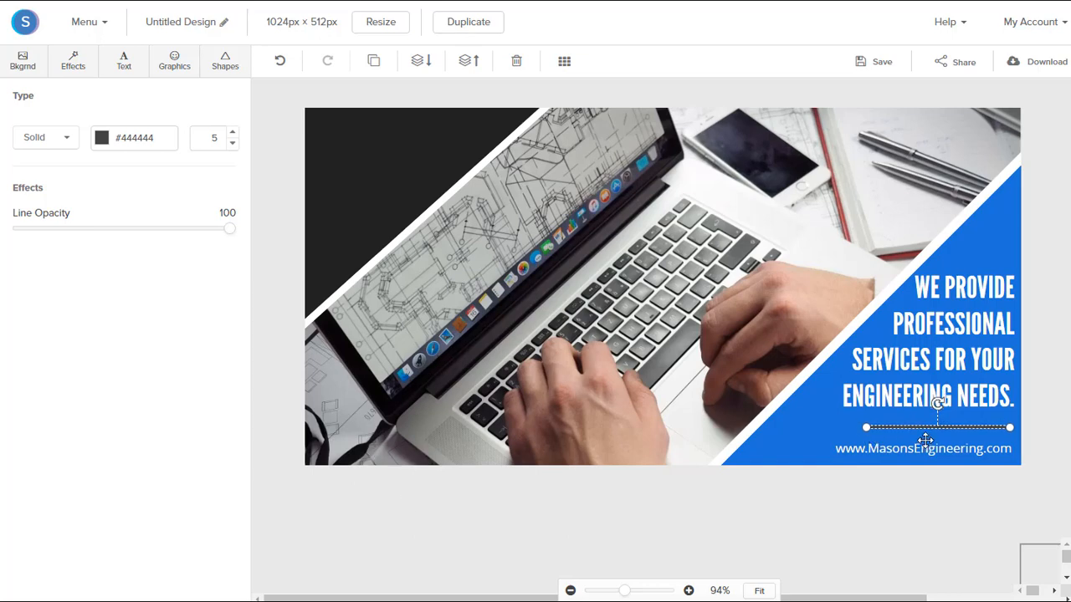
click(102, 139)
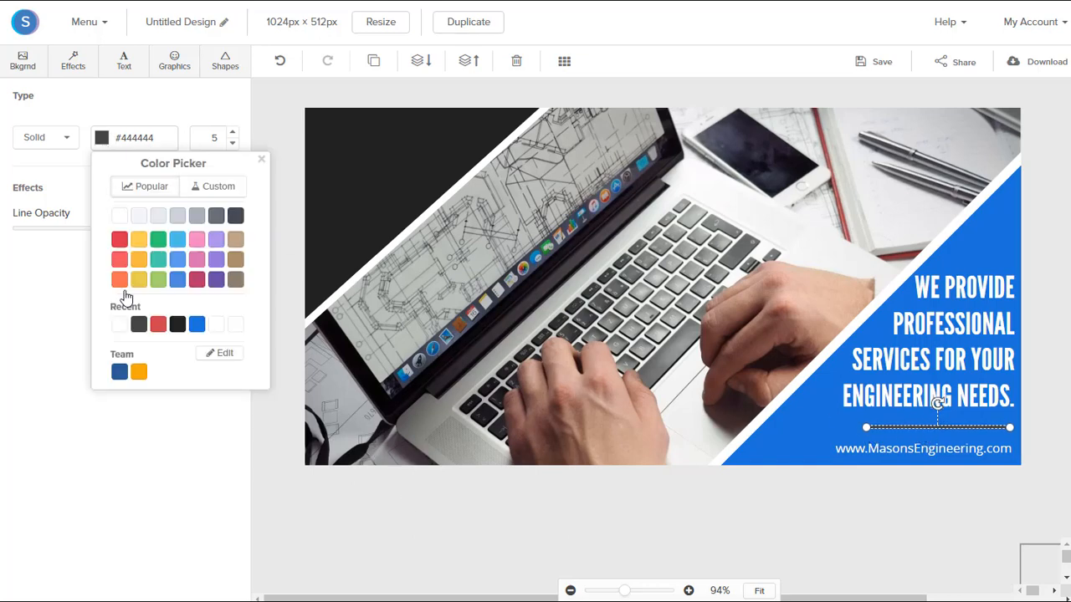
click(119, 324)
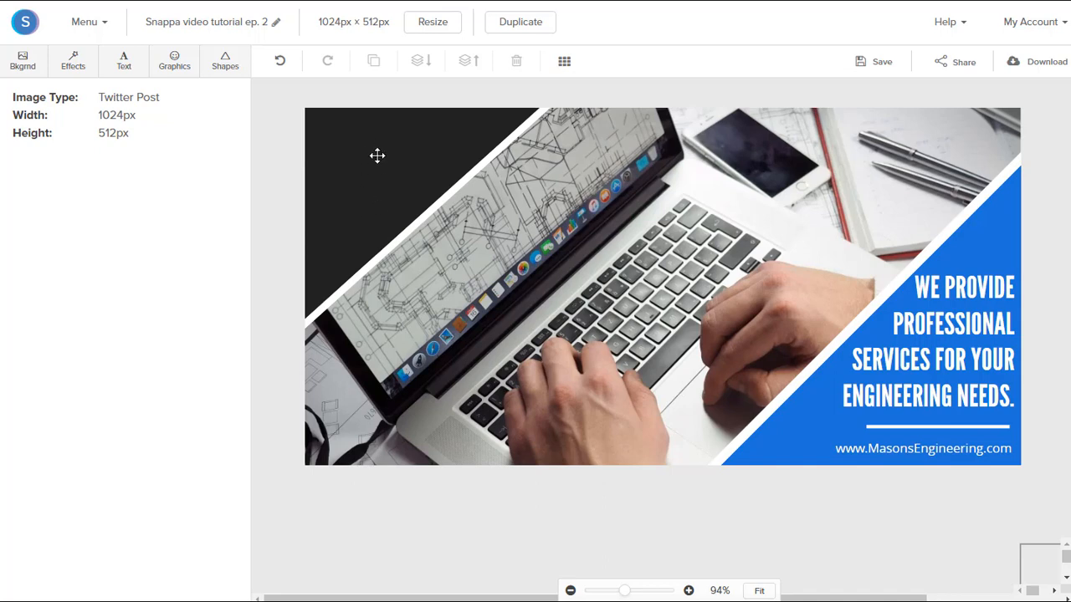
Step: Add a solid circle shape, shrink it and place it on the dark upper-left corner of the design
click(219, 63)
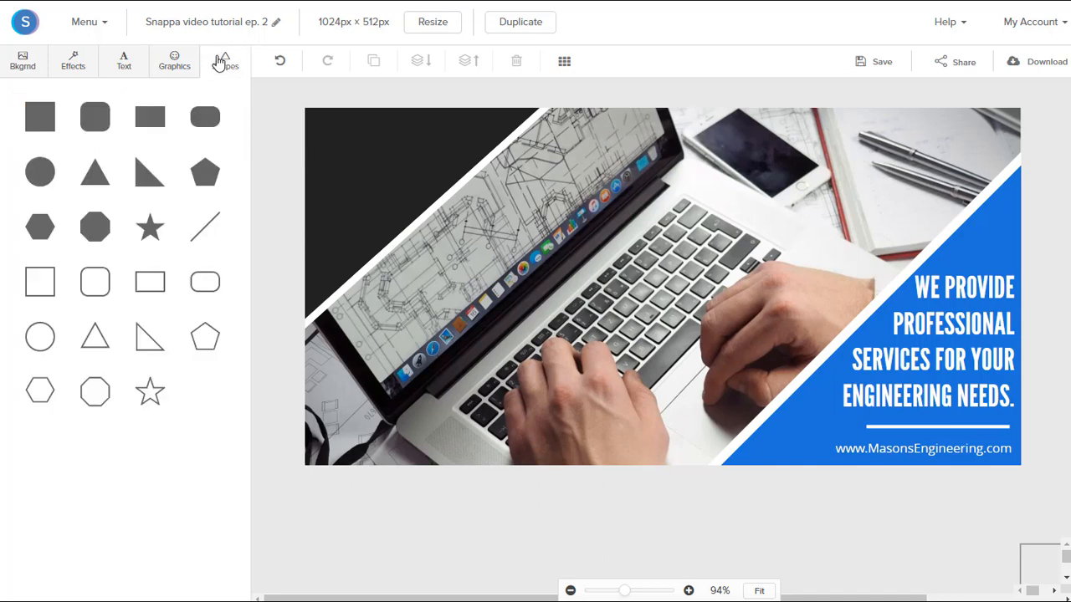
click(47, 180)
click(648, 272)
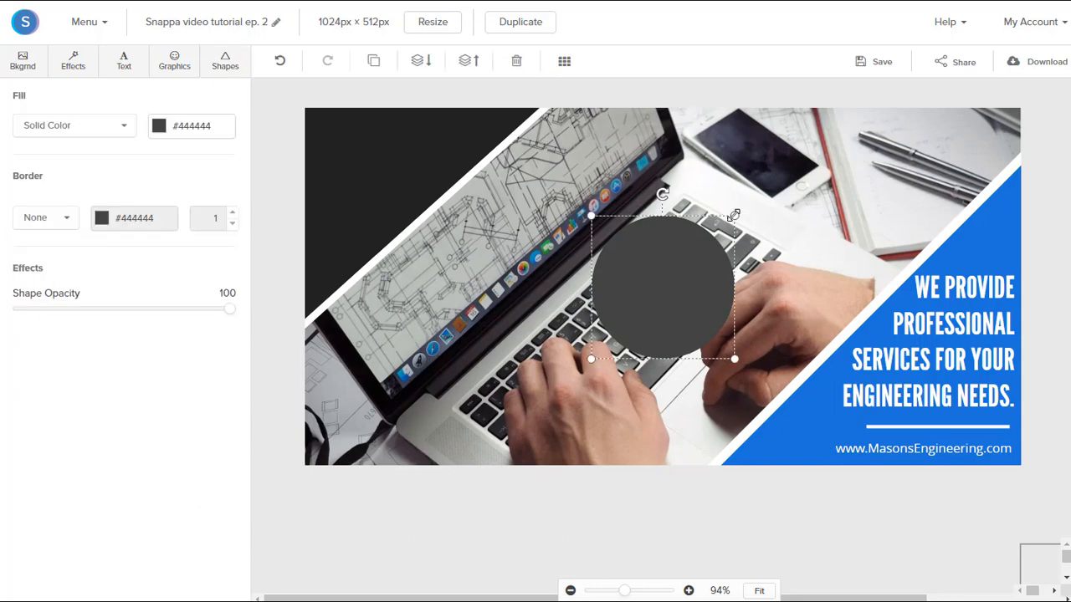
drag(733, 215, 367, 164)
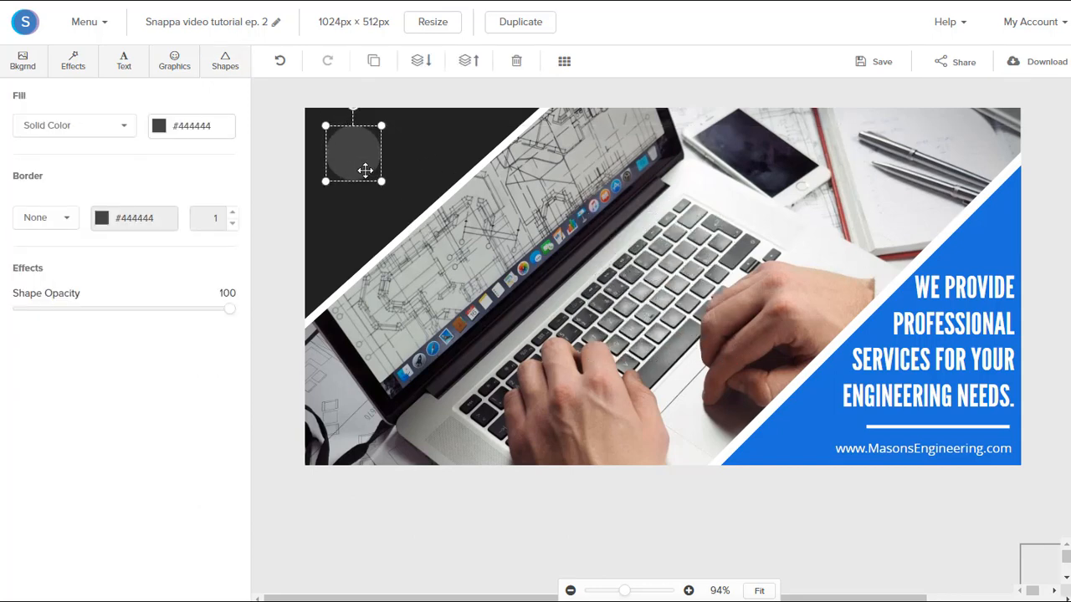
Step: Fill the circle with white (#ffffff), shrink it a little more and place it closer to the design's upper-left corner
click(159, 127)
click(176, 204)
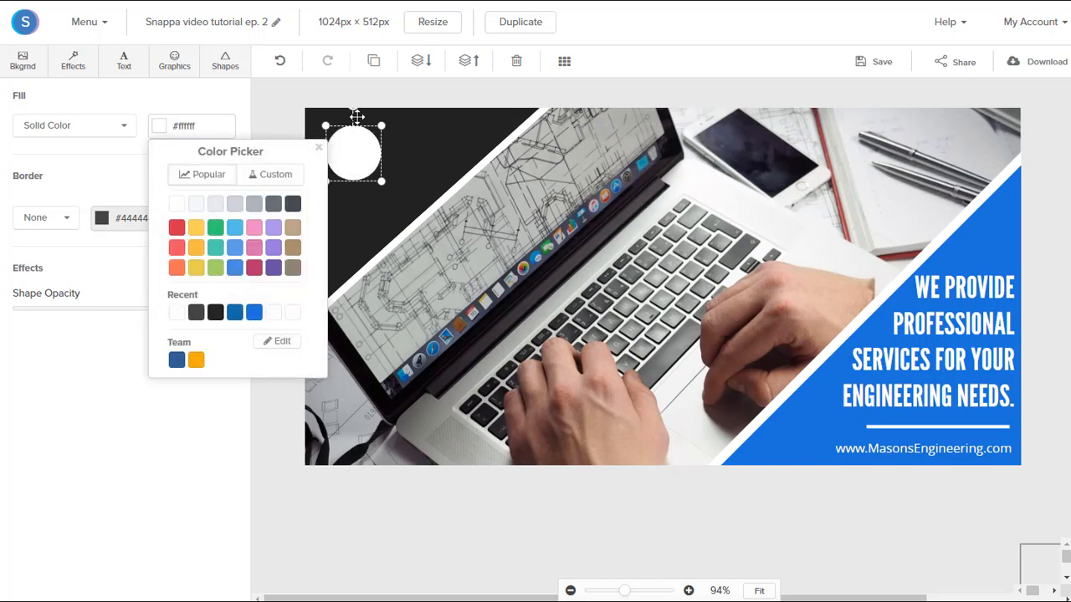
drag(382, 125, 352, 147)
click(409, 552)
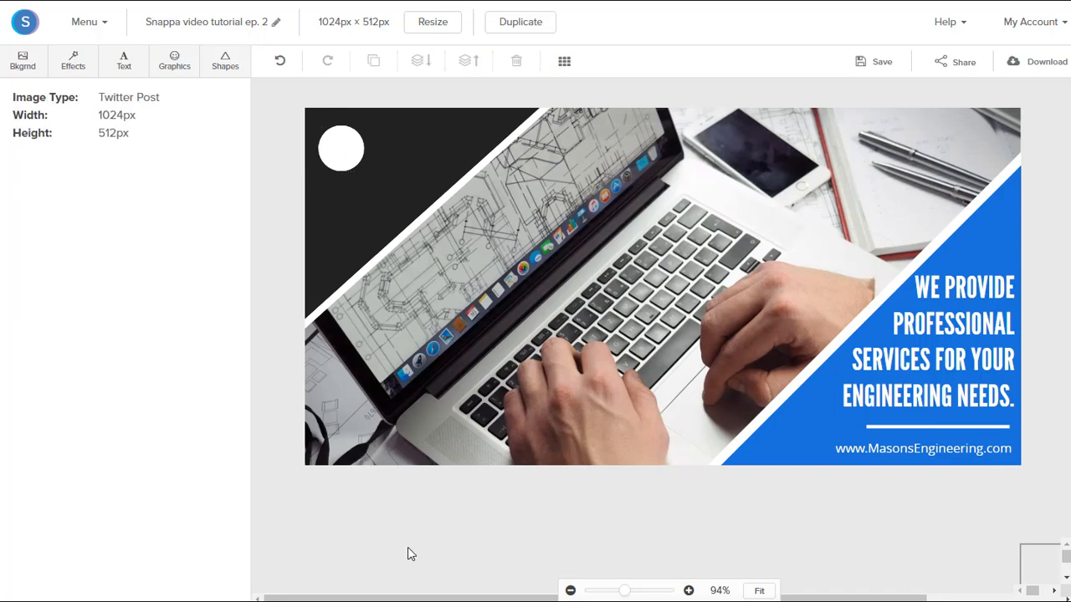
Step: Add a subheading with the letter M and narrow its text box to fit the letter
click(125, 67)
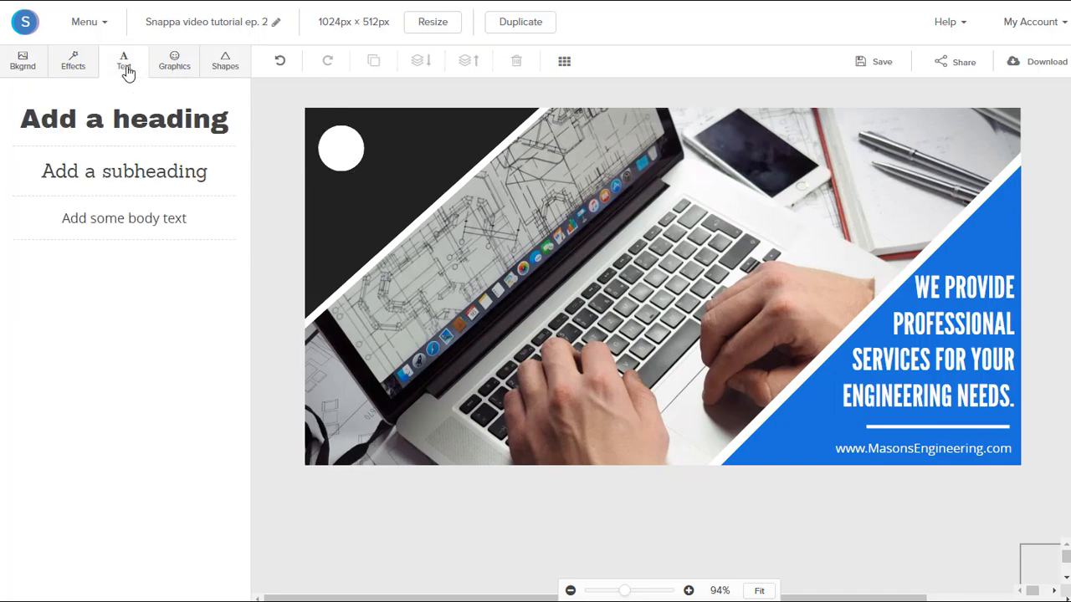
click(138, 171)
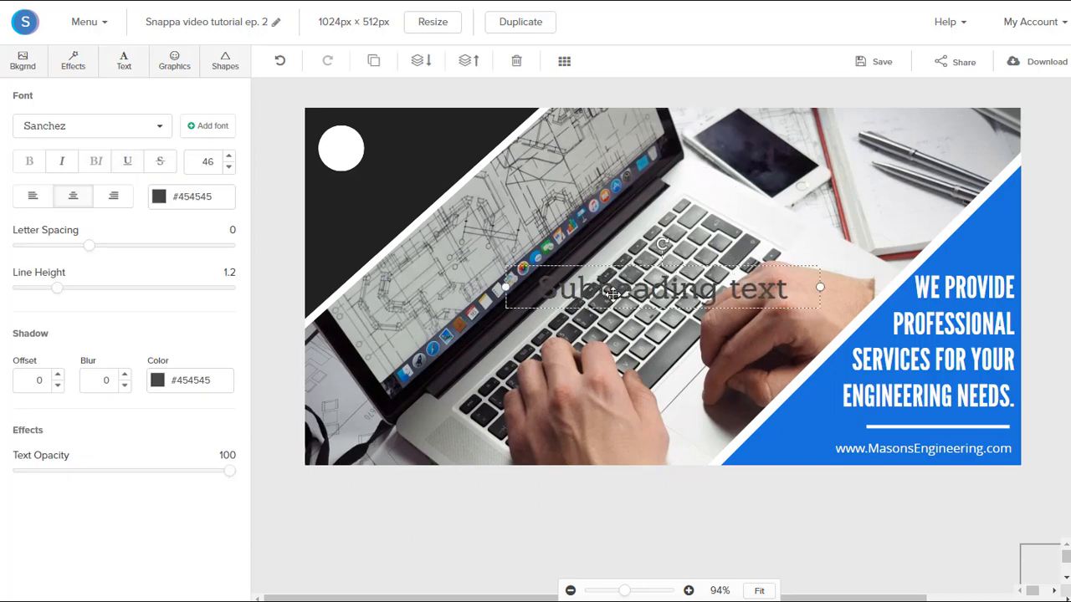
double_click(613, 294)
text(M)
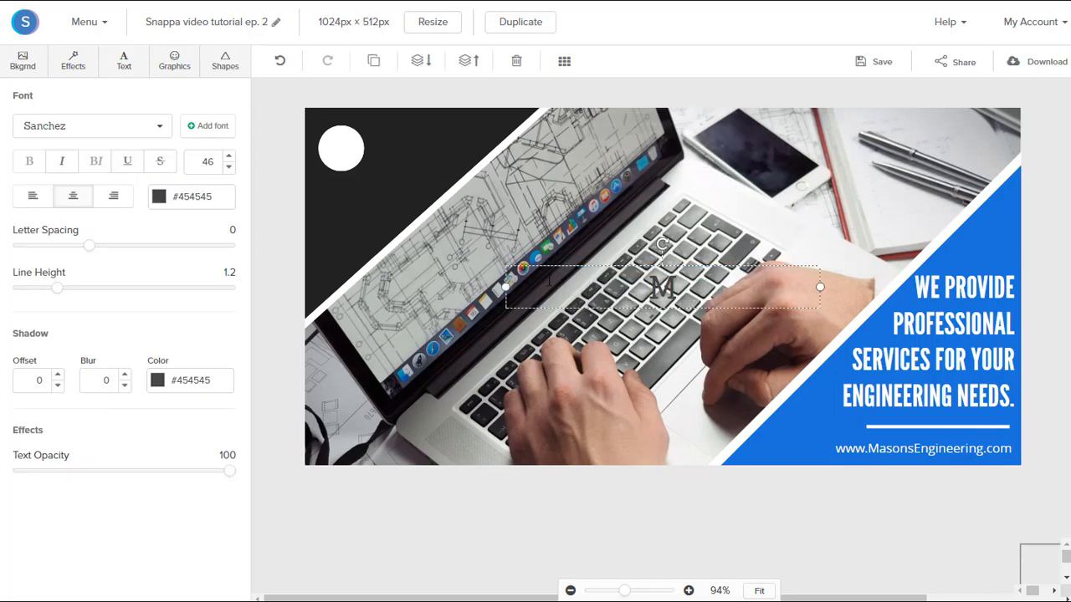
drag(502, 286, 777, 288)
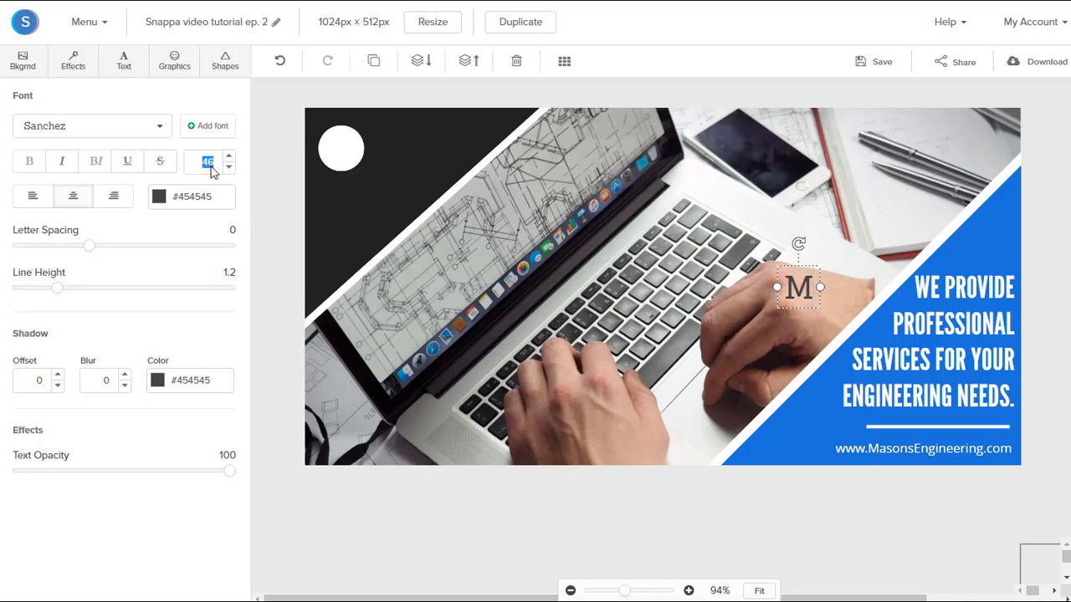
Step: Format the letter M in Ostrich Sans Black at font size 72 with colour #222222
key(Return)
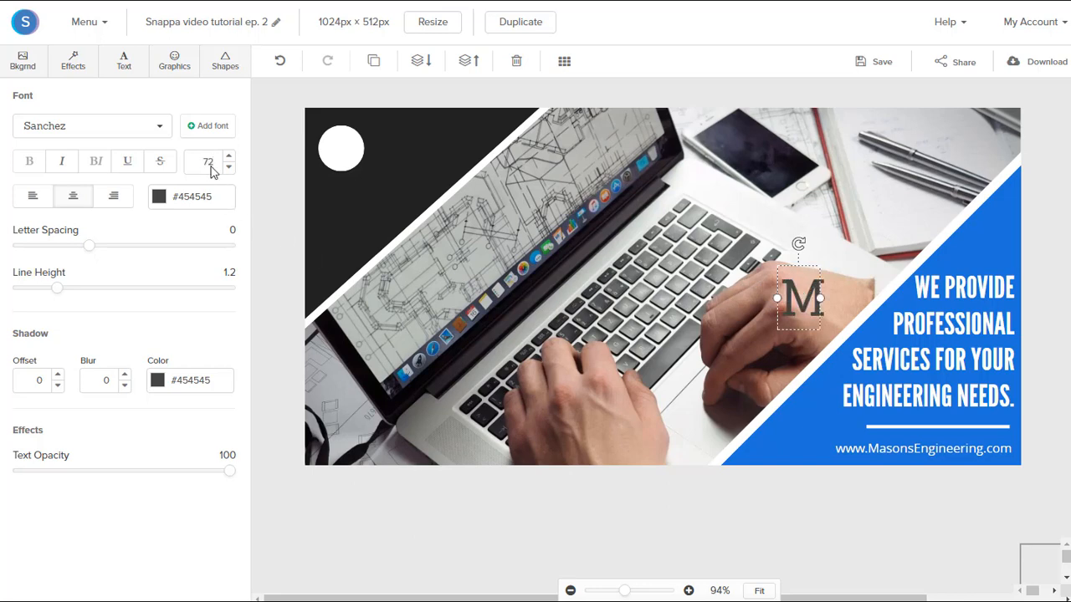
click(130, 134)
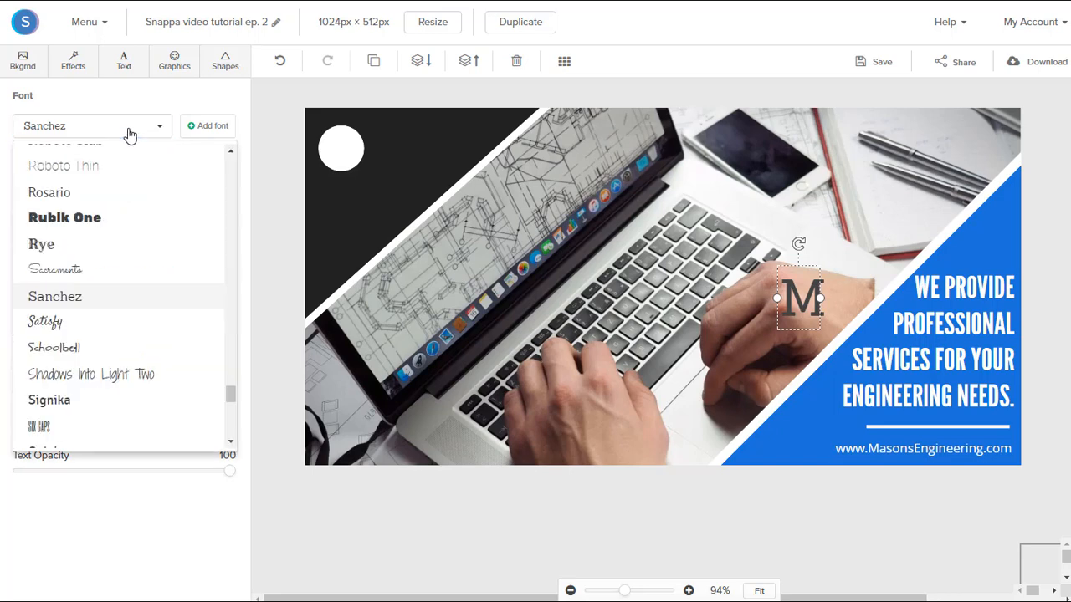
scroll(130, 134, up, 5)
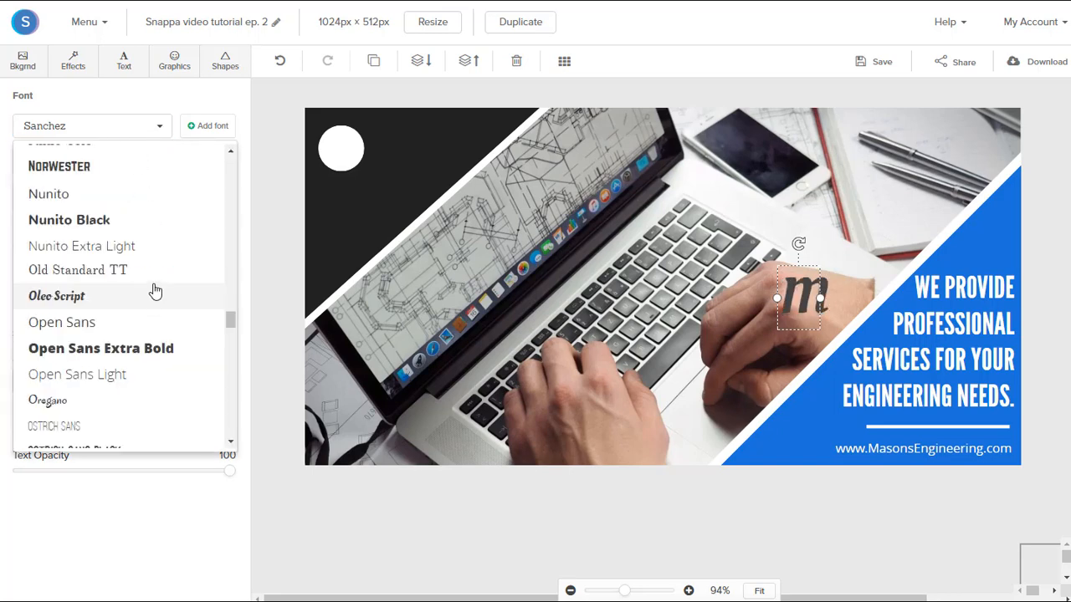
scroll(125, 352, down, 2)
click(109, 378)
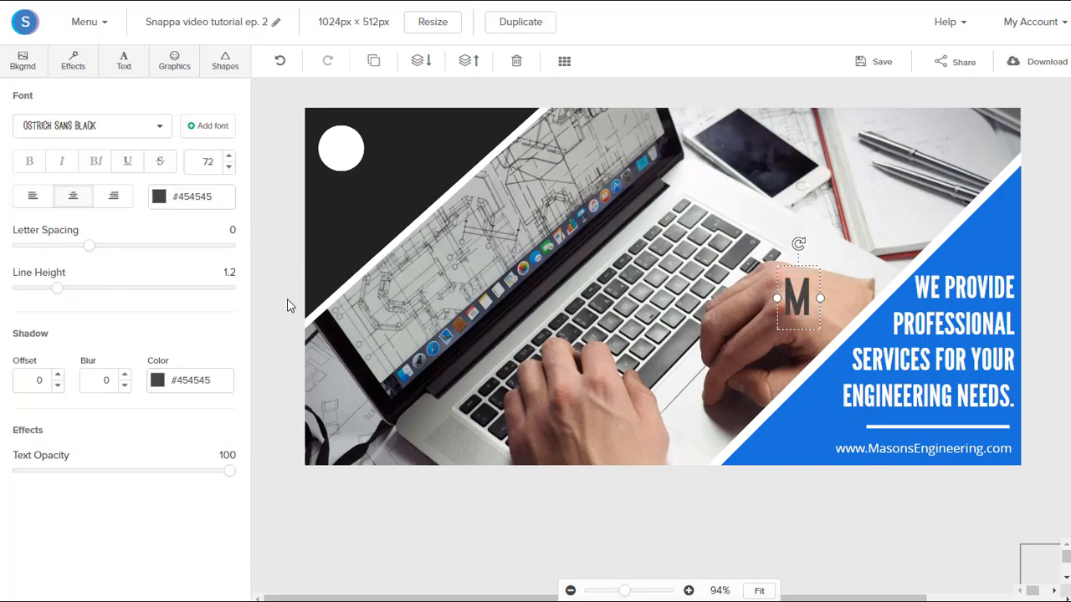
click(159, 199)
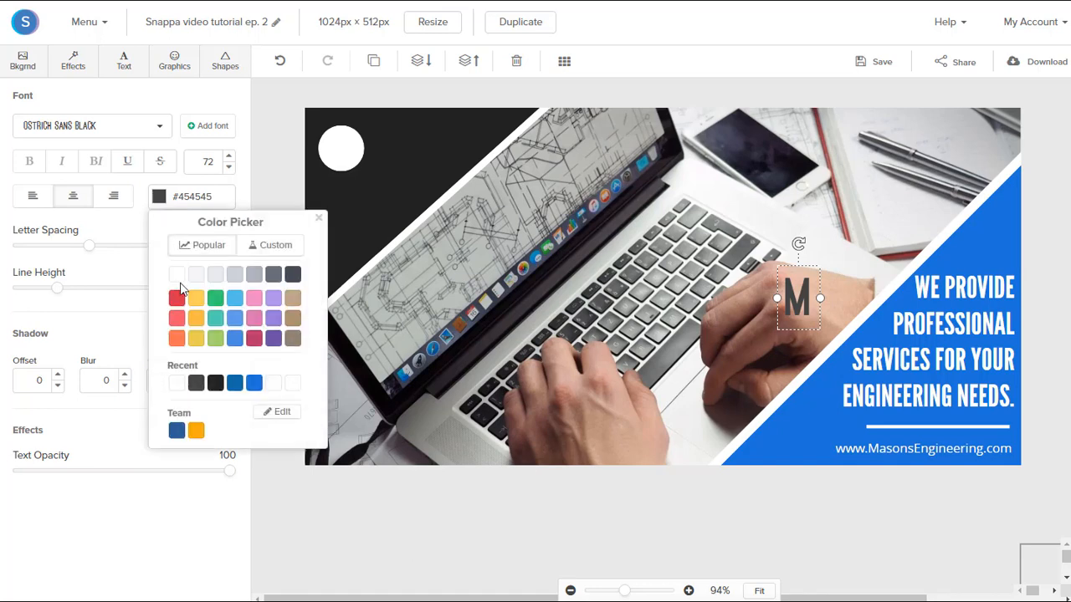
click(214, 385)
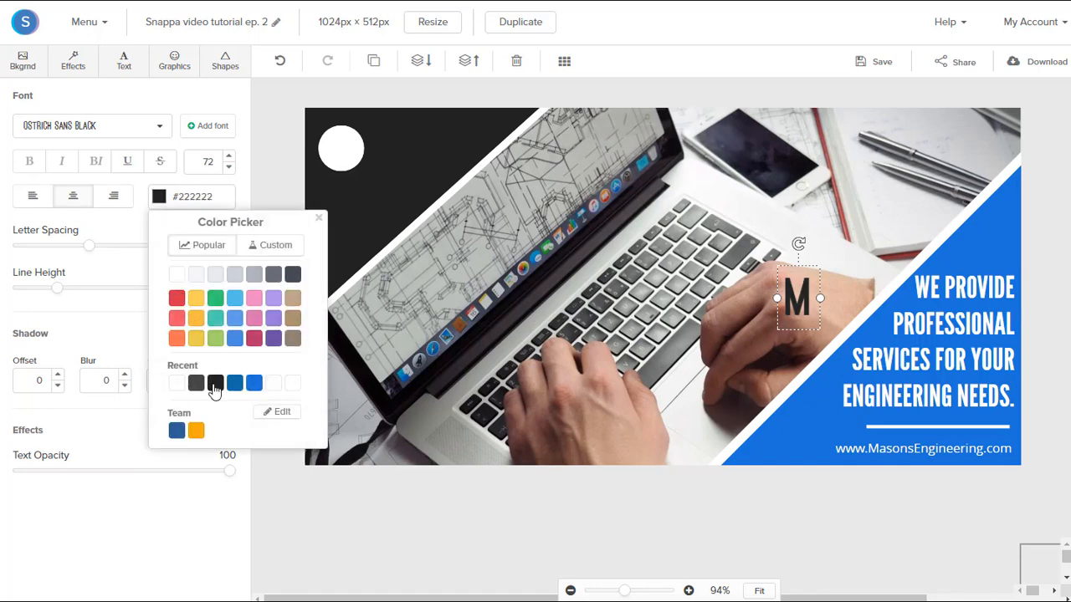
Step: Place the letter M over the lower part of the white circle as a logo
click(582, 504)
drag(796, 300, 352, 167)
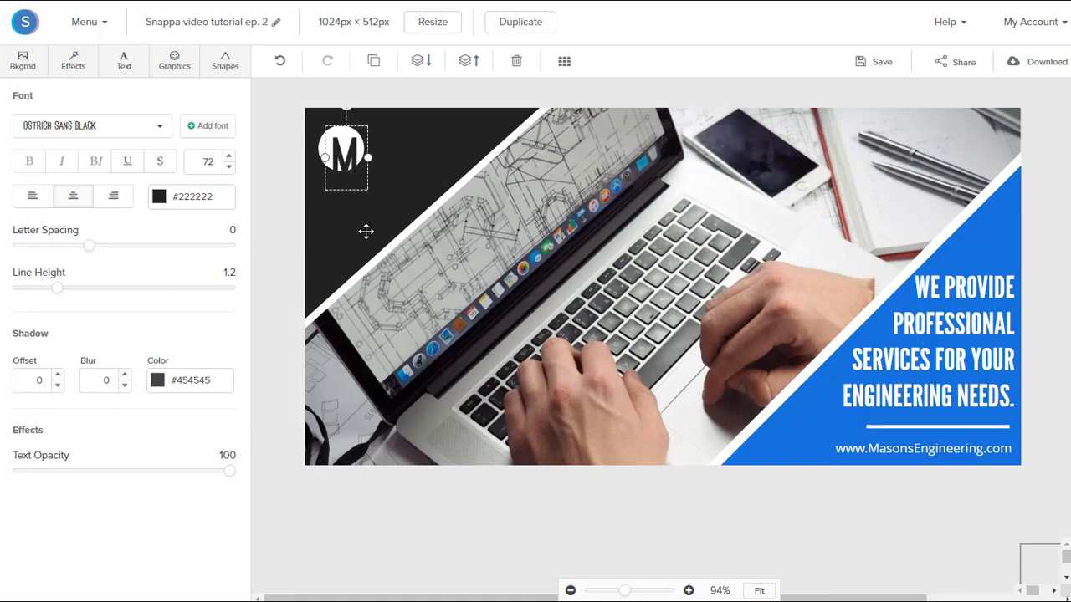
click(460, 520)
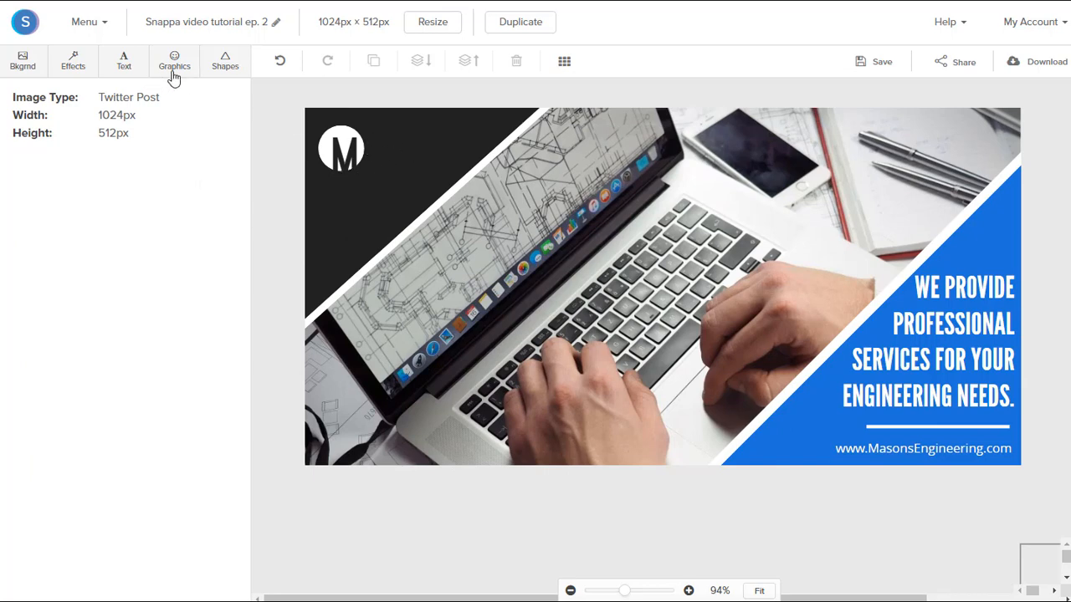
Step: Add a subheading reading MASONS at font size 39
click(129, 71)
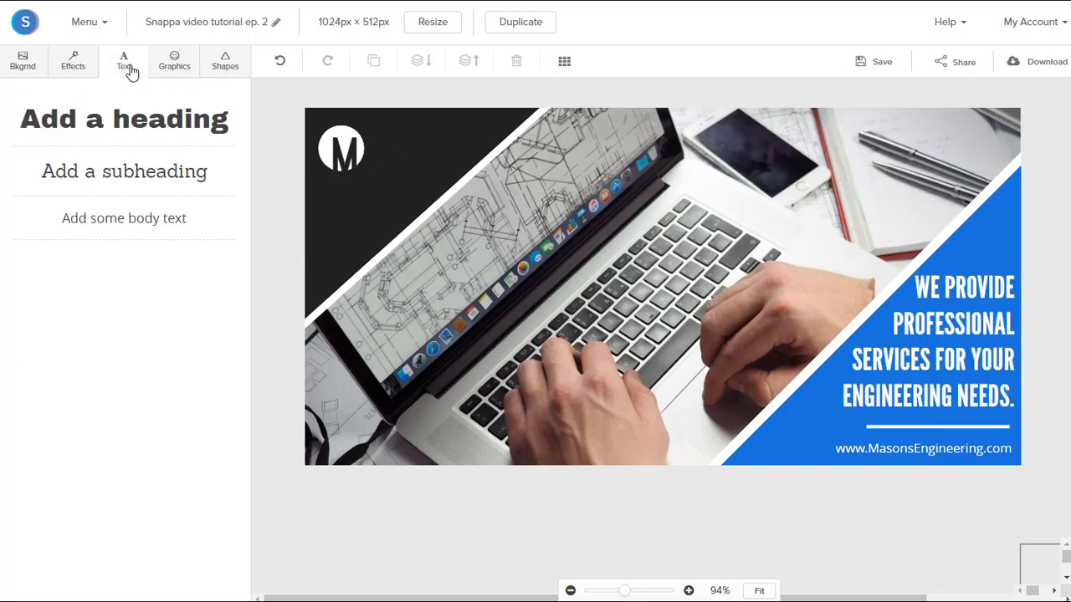
click(148, 173)
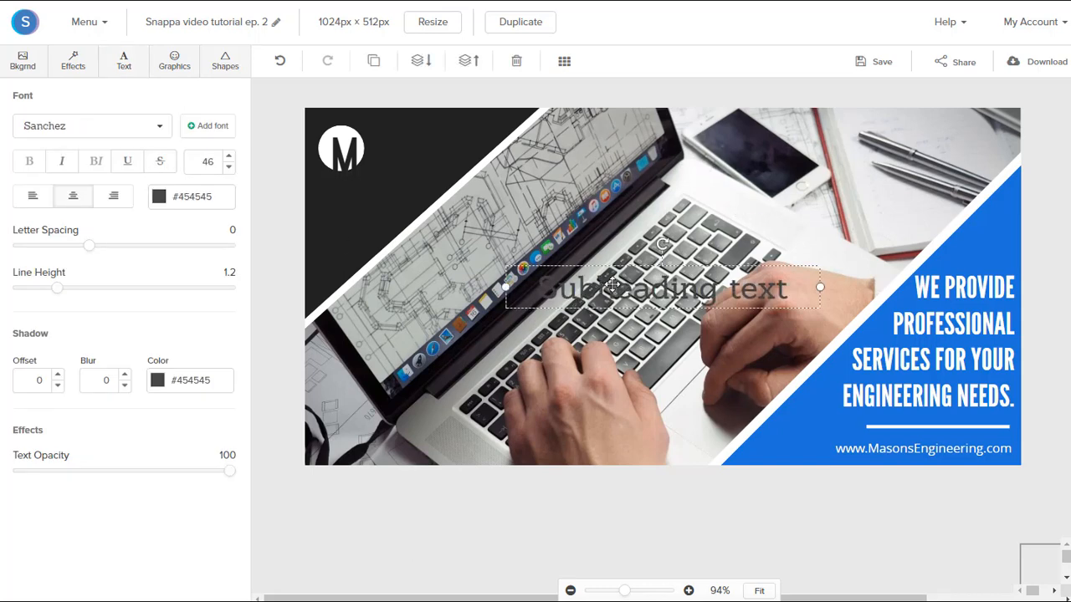
double_click(612, 286)
text(MASONS)
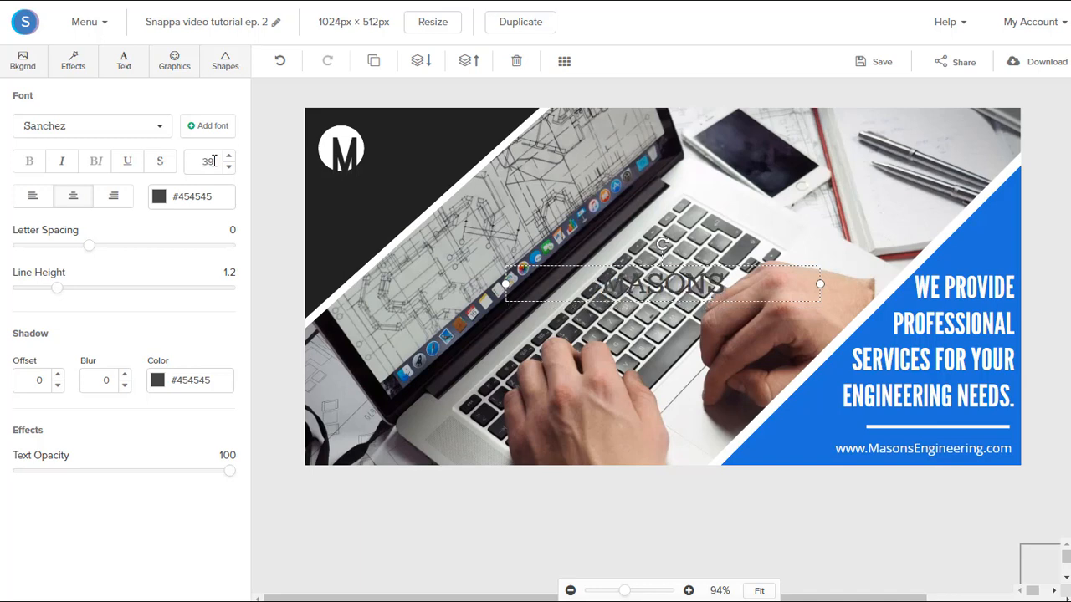
Step: Format the MASONS text in white (#ffffff) Ostrich Sans Black
click(160, 199)
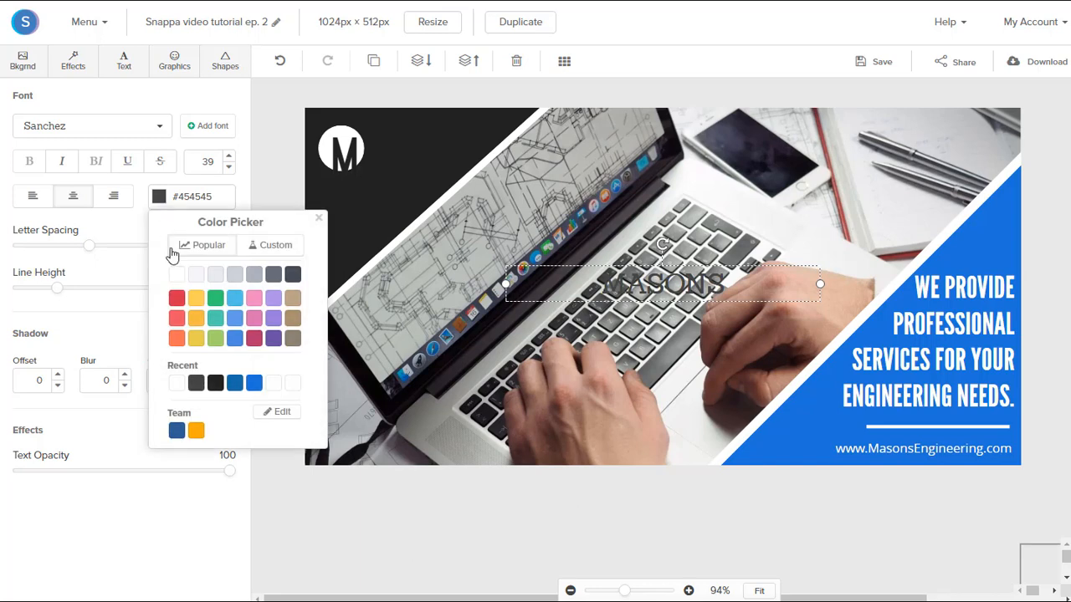
click(176, 280)
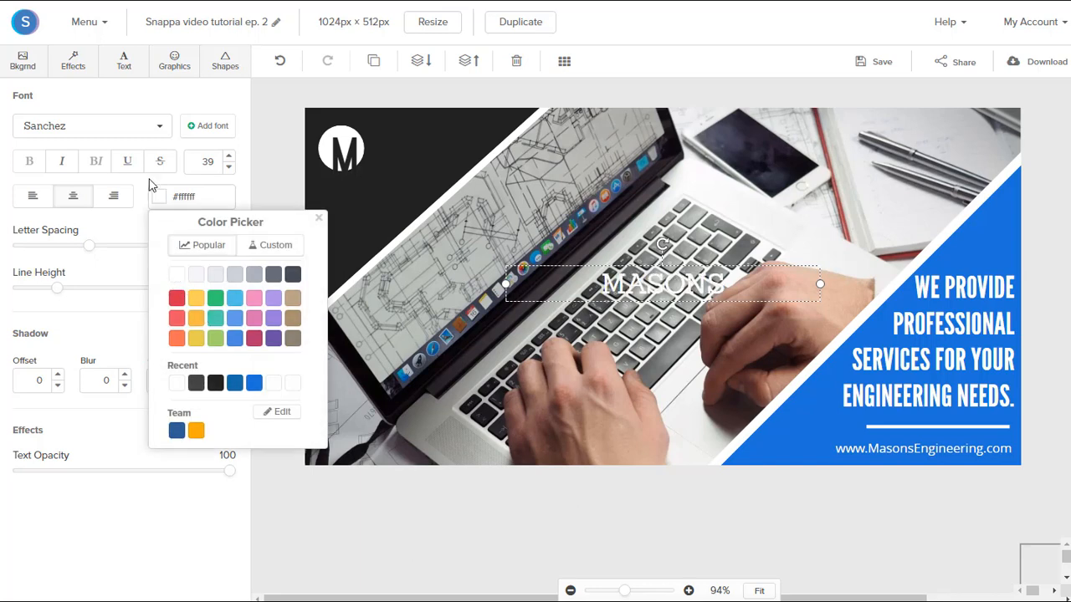
click(138, 134)
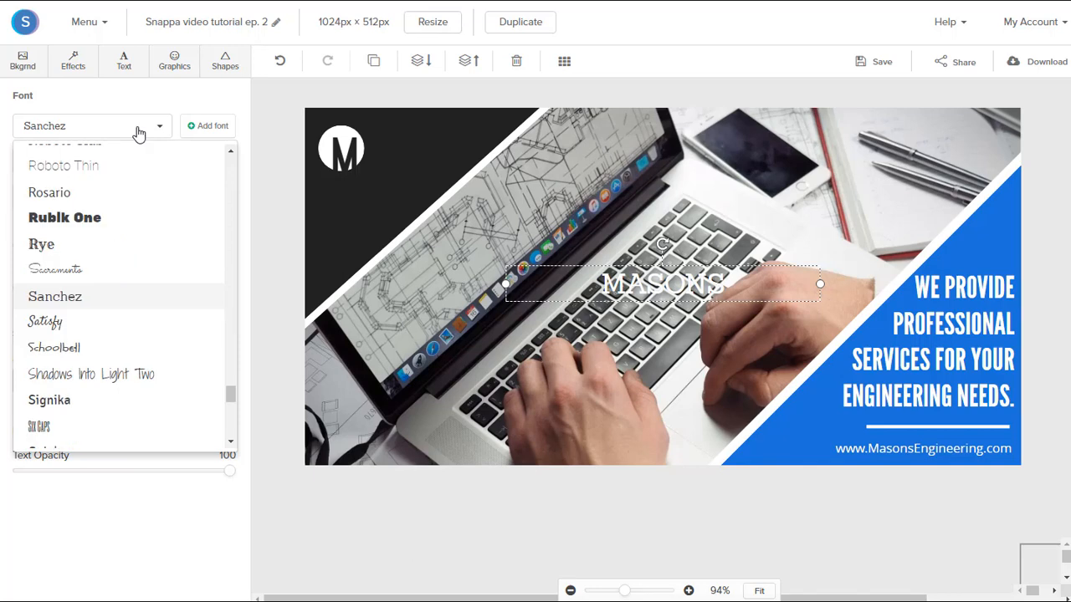
key(o)
scroll(110, 335, down, 2)
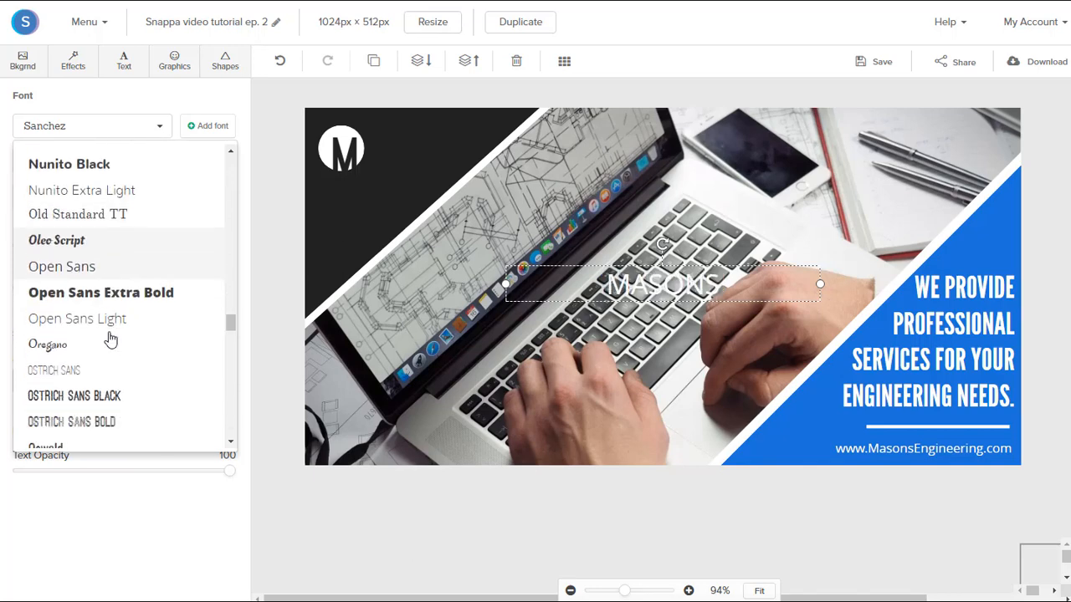
click(110, 374)
Step: Narrow the MASONS text box to fit the word and place it just right of the circle logo
click(594, 516)
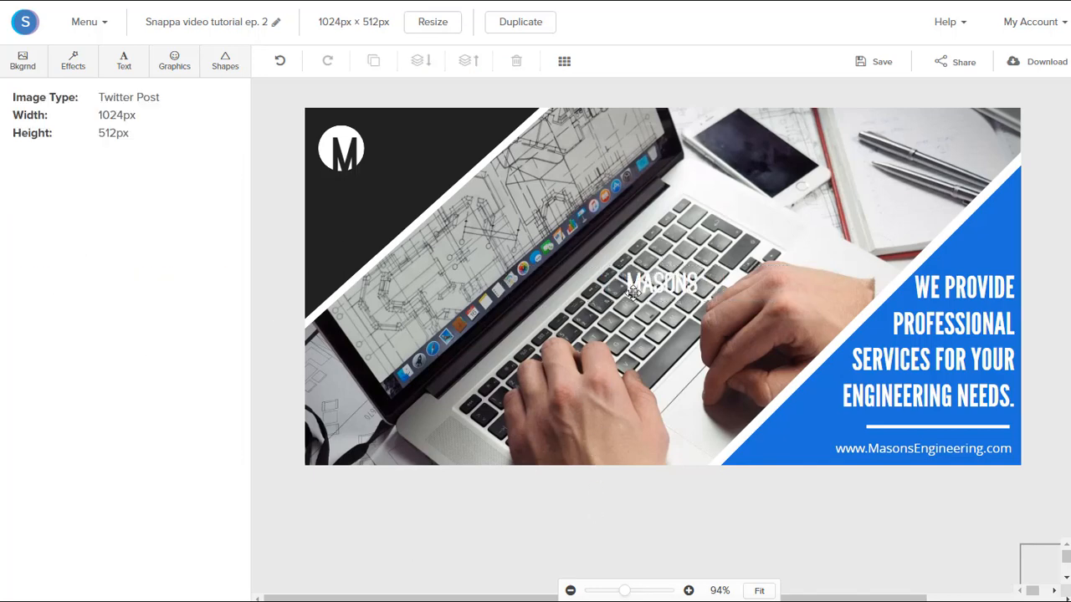
click(631, 286)
drag(505, 285, 400, 146)
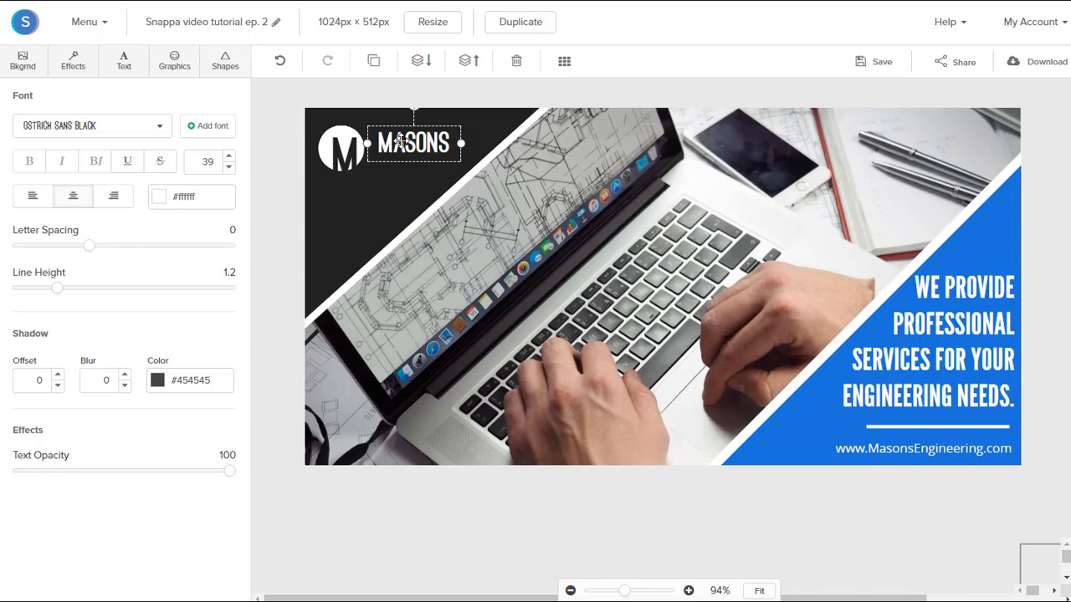
Step: Duplicate the MASONS text, place the copy directly below it and change its wording to ENGINEERING
click(374, 61)
click(408, 167)
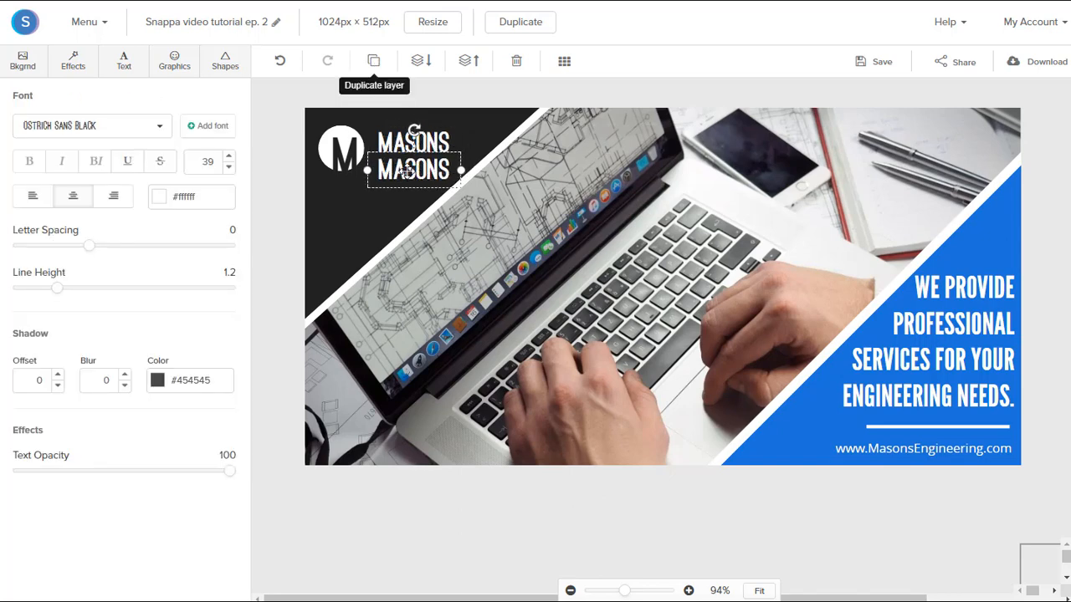
double_click(407, 168)
text(ENGI)
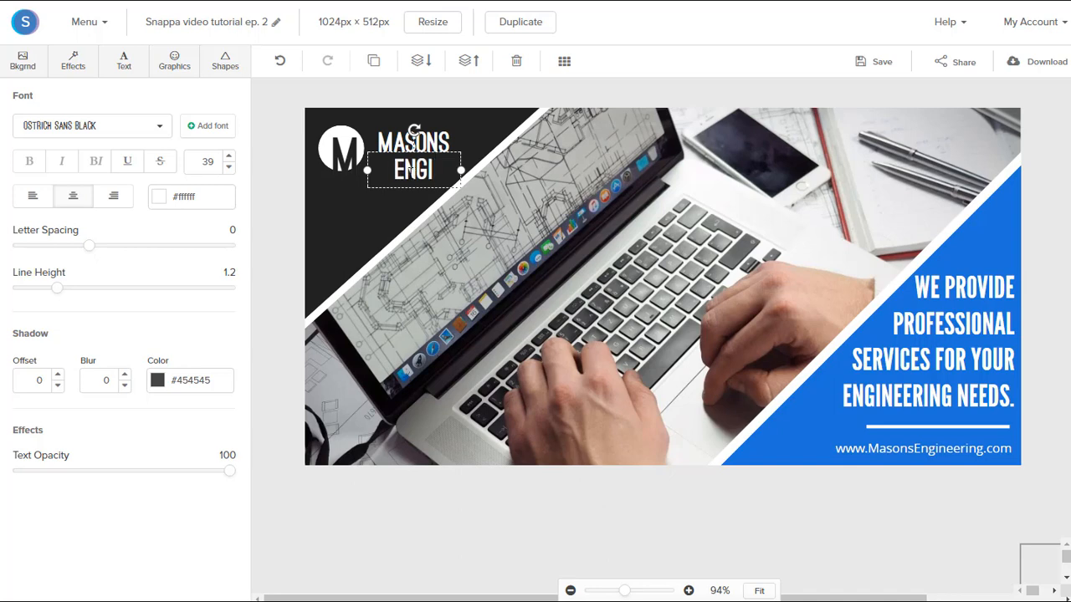
text(NEERING)
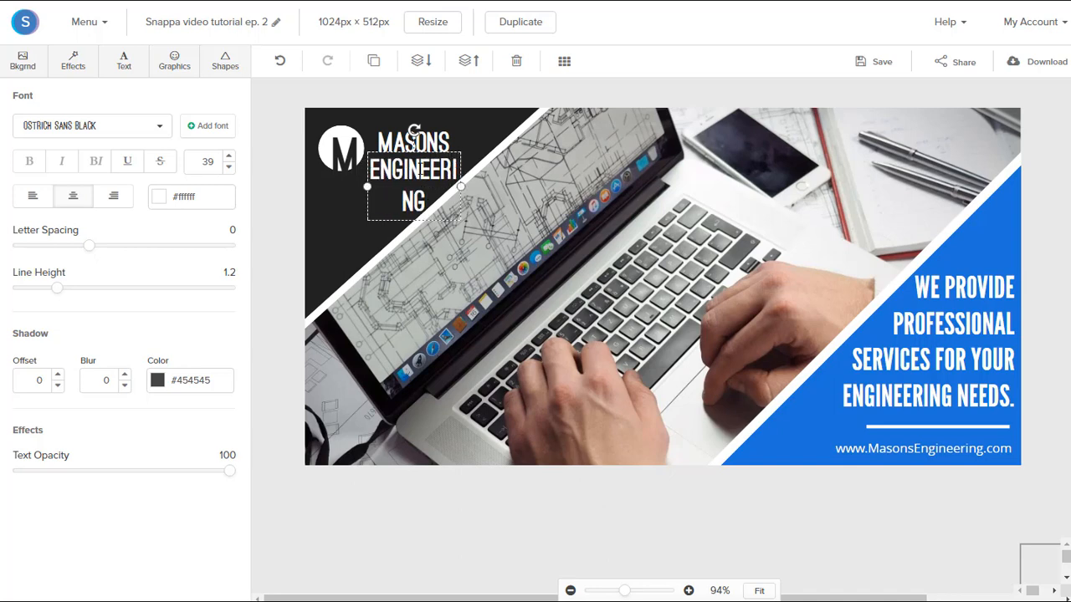
Step: Set the ENGINEERING text to font size 16 in Open Sans
drag(429, 205, 359, 157)
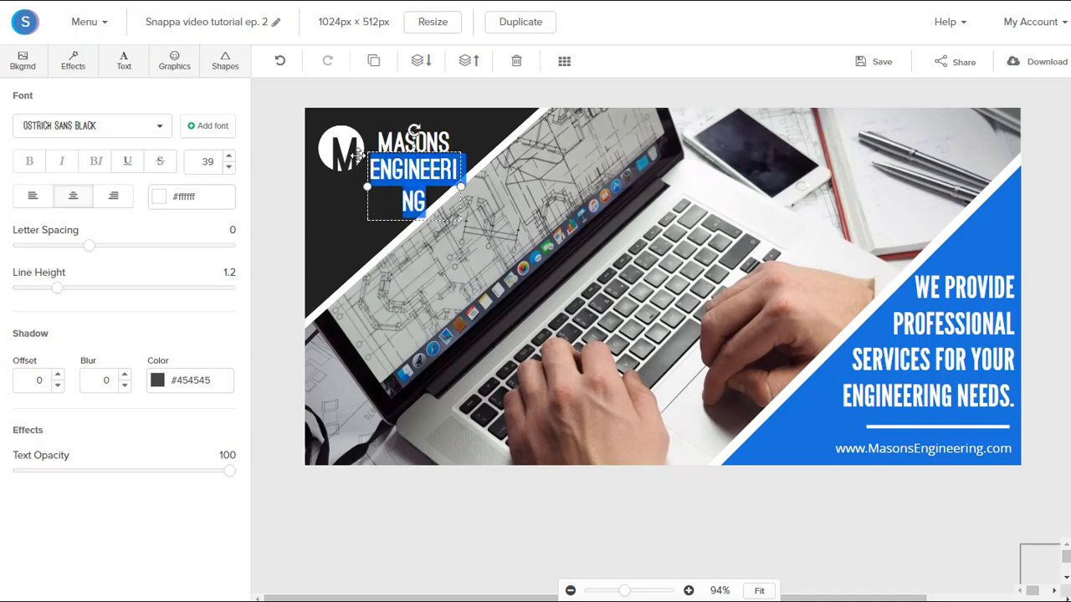
double_click(212, 160)
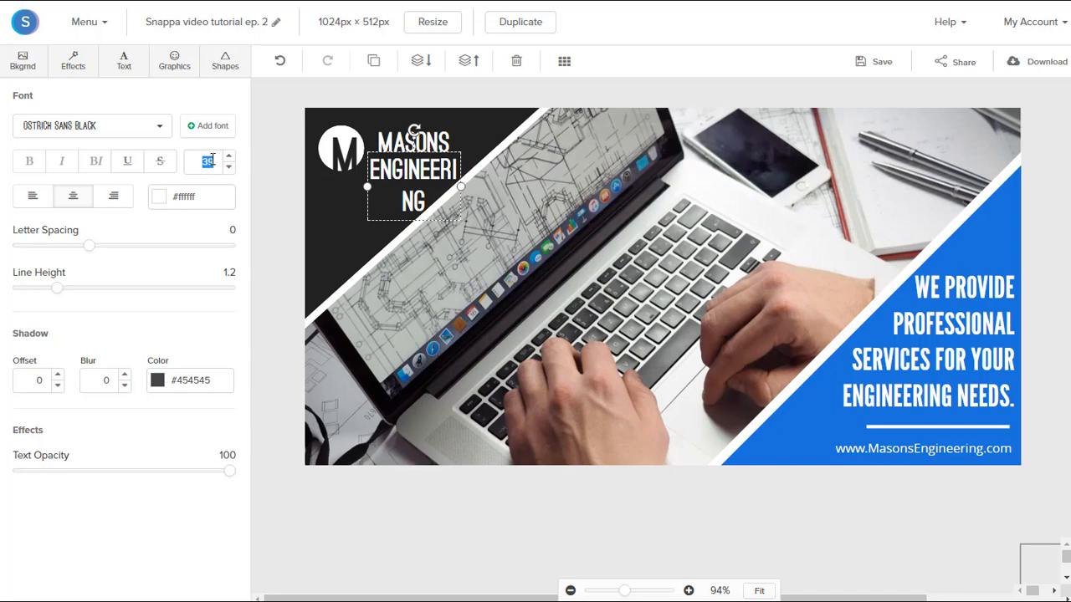
click(149, 132)
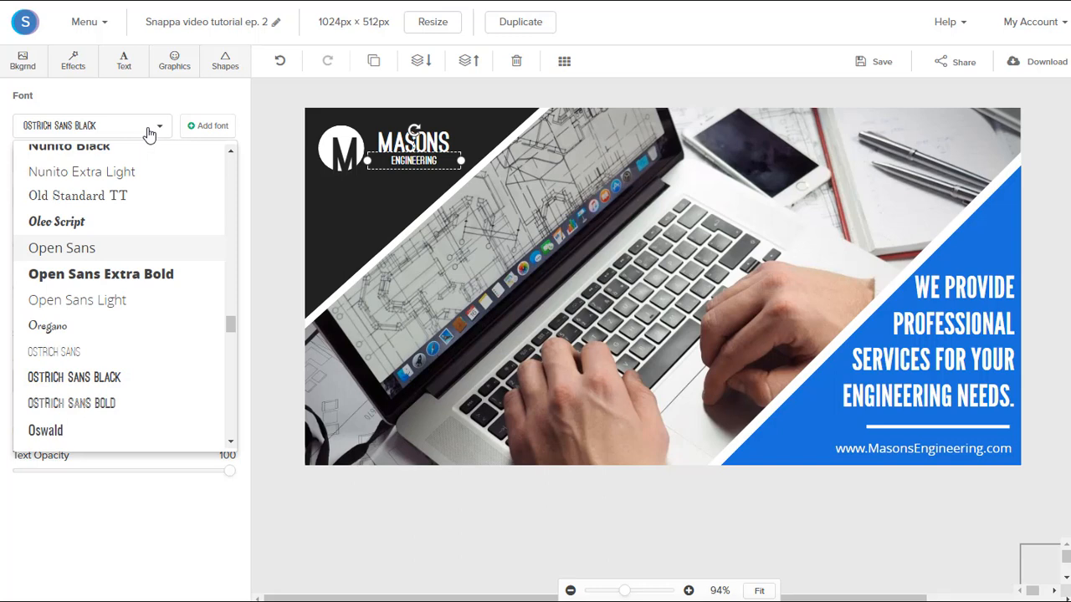
click(73, 249)
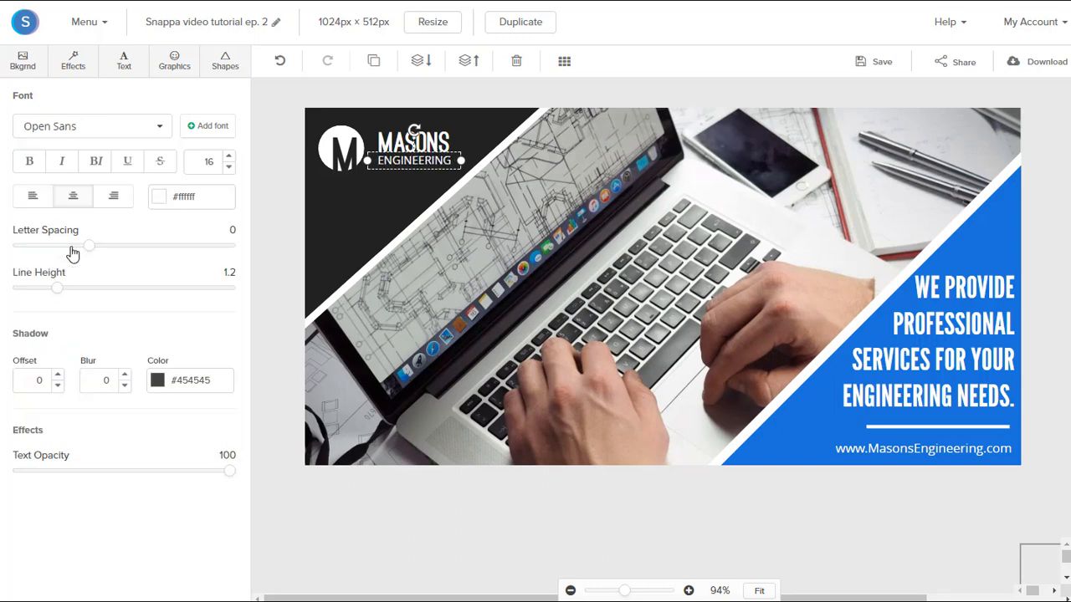
Step: Move the ENGINEERING text slightly down so it sits just beneath MASONS, keeping it horizontally in line with that word
click(347, 504)
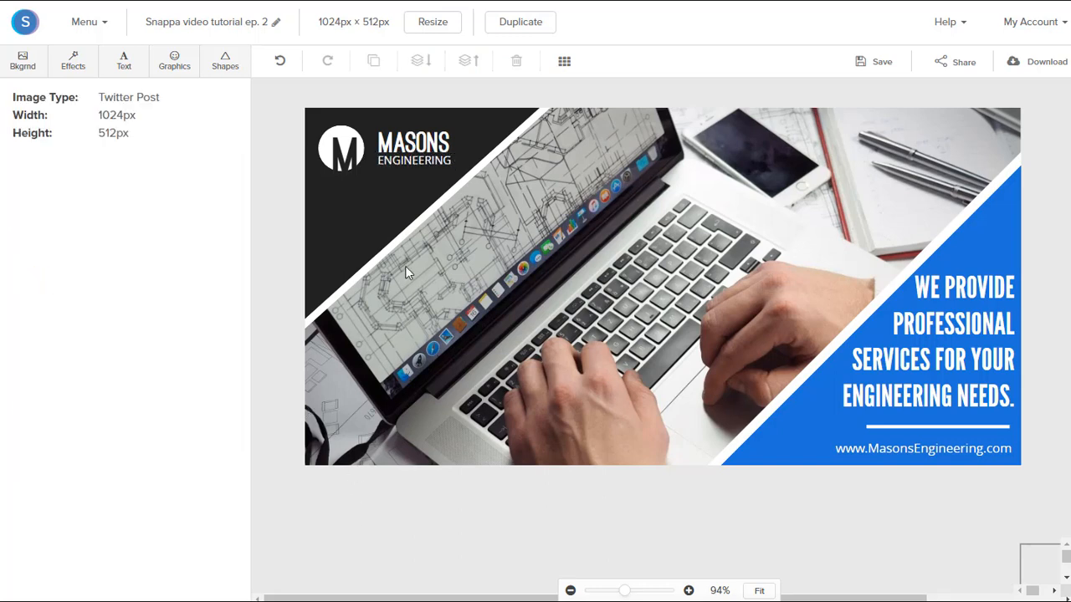
click(425, 162)
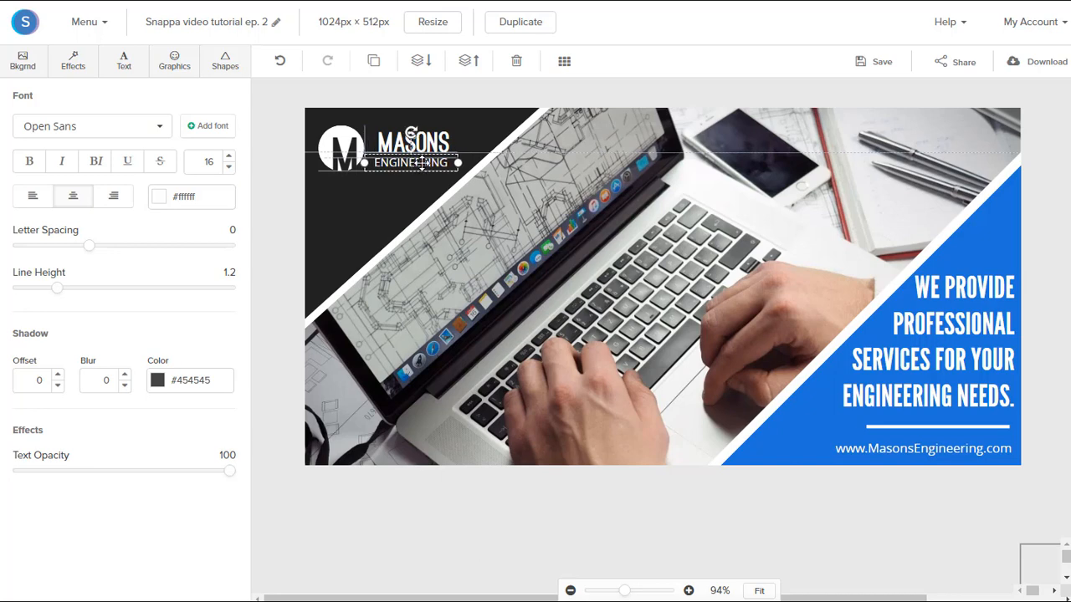
drag(422, 163, 425, 164)
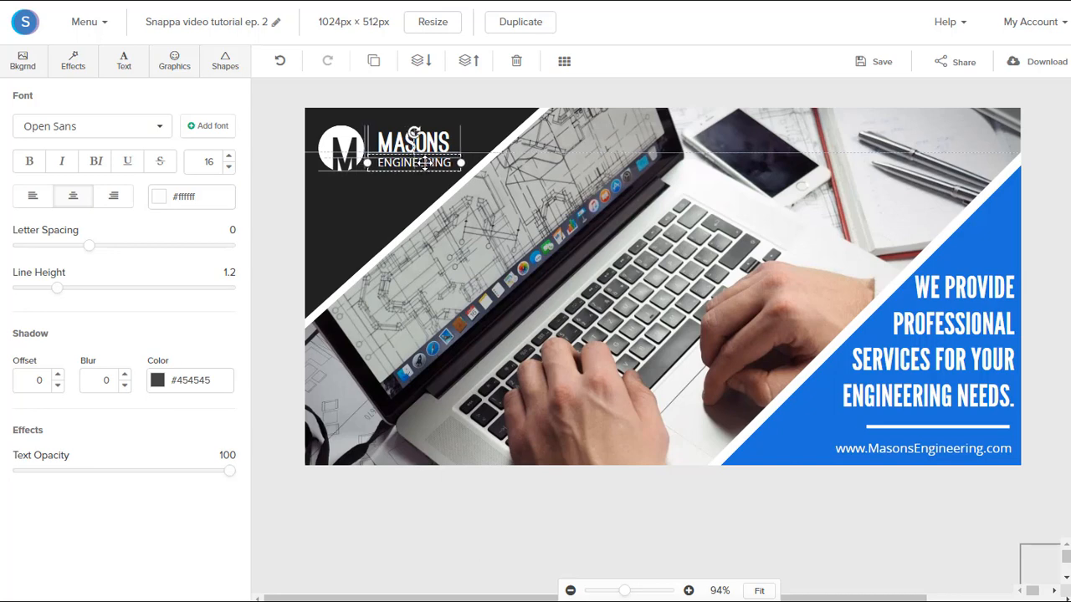